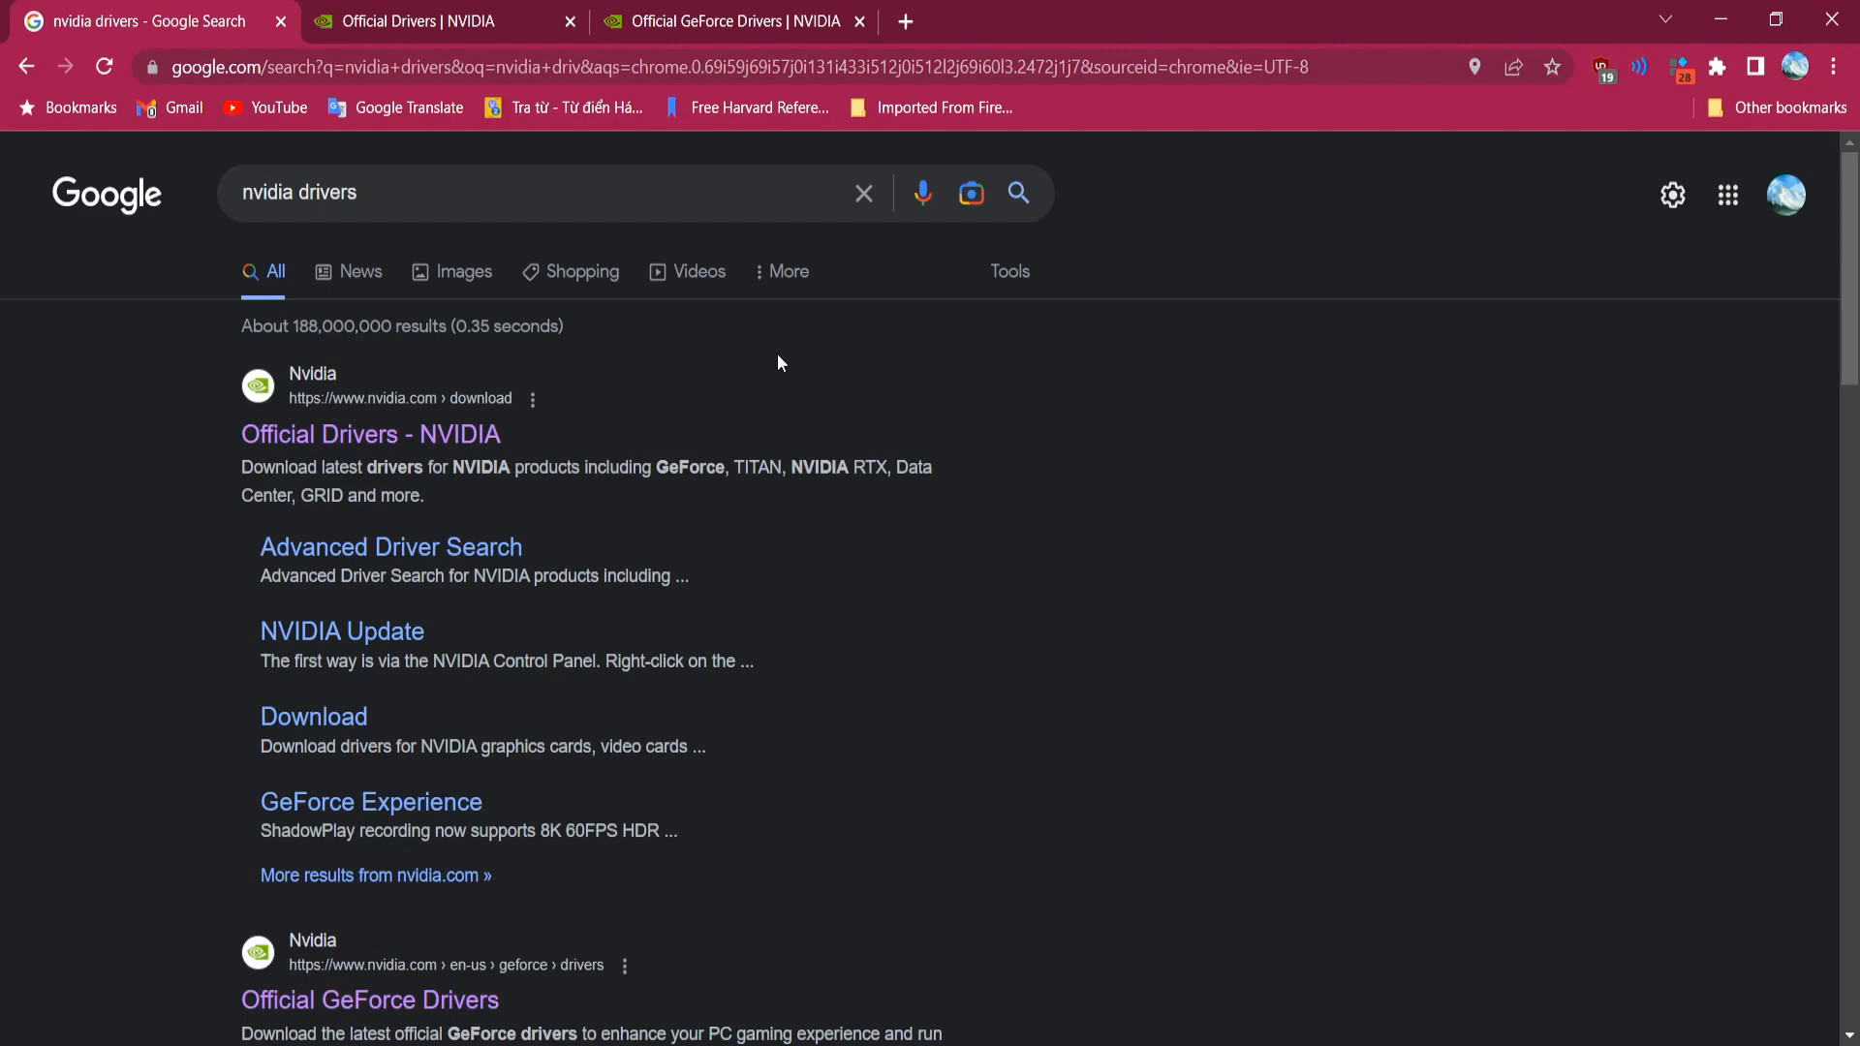
Step: Switch back and forth between the NVIDIA driver downloads and GeForce Drivers tabs, ending on GeForce Drivers
scroll(777, 363, down, 3)
scroll(753, 349, up, 3)
scroll(755, 368, down, 6)
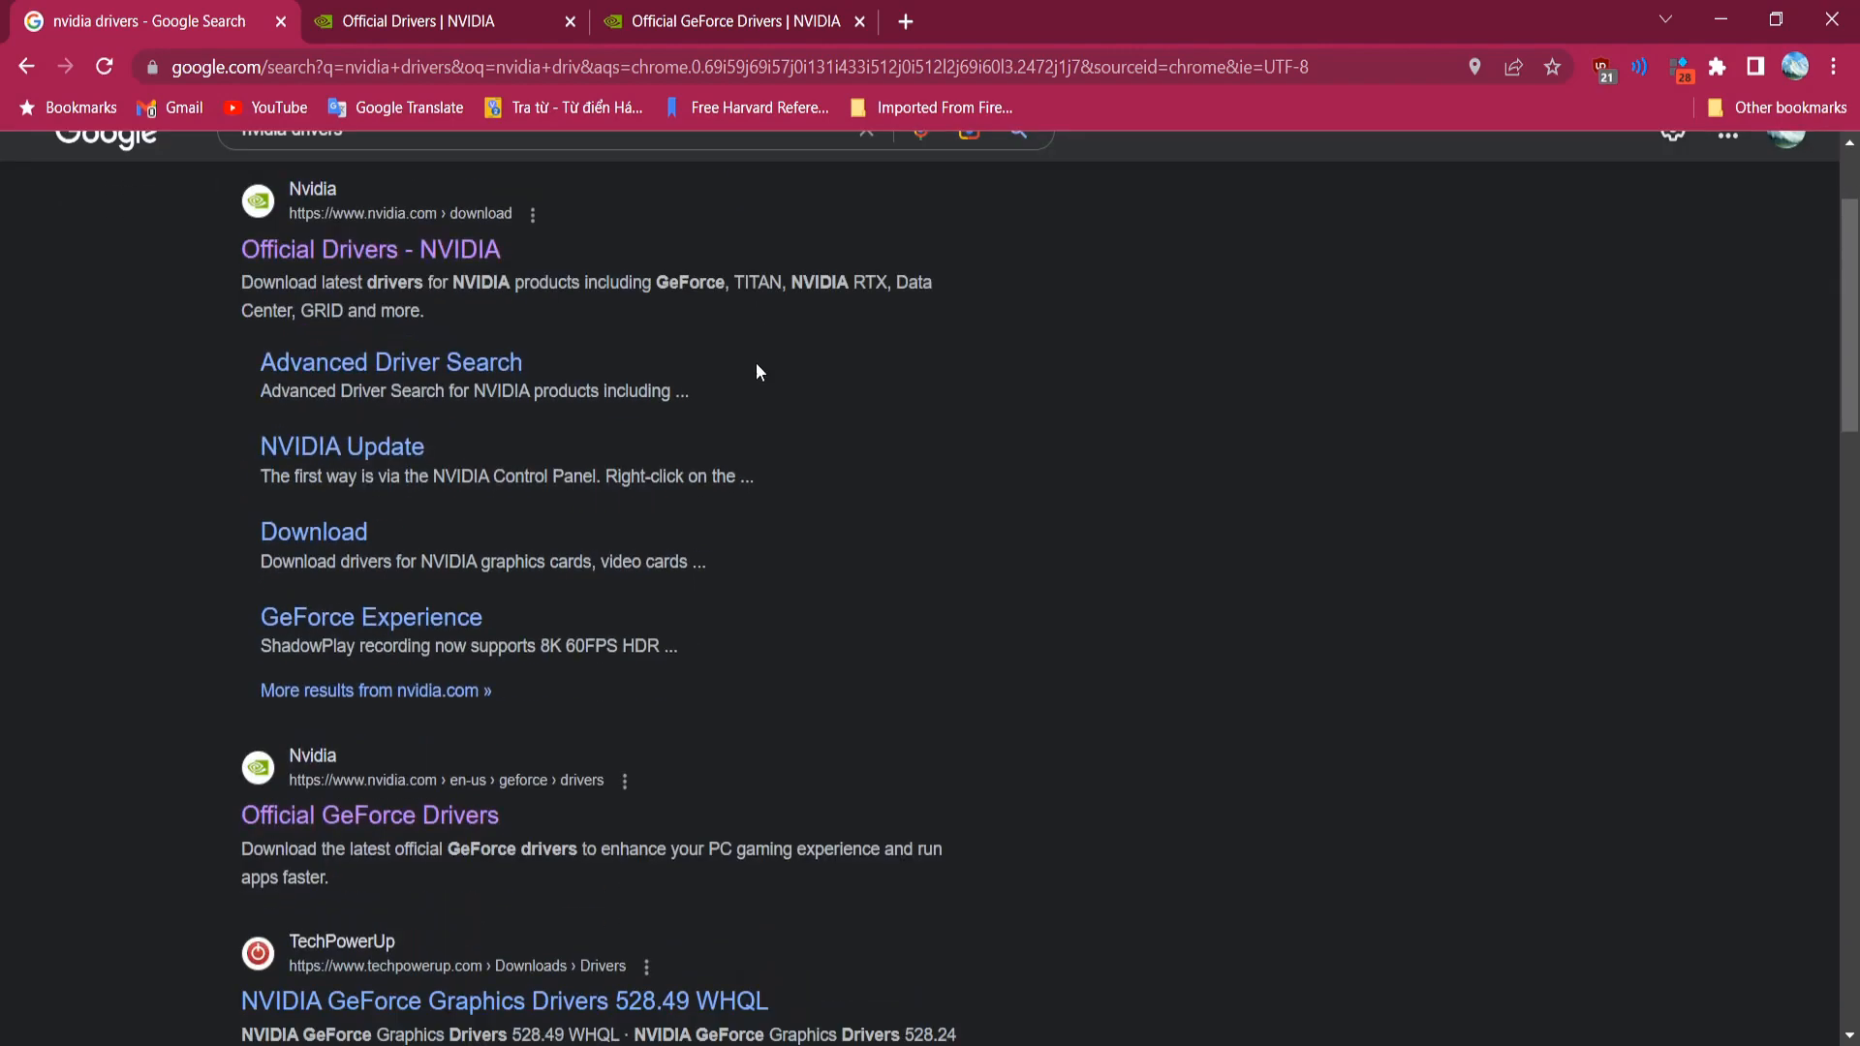
scroll(756, 374, up, 6)
scroll(478, 431, down, 3)
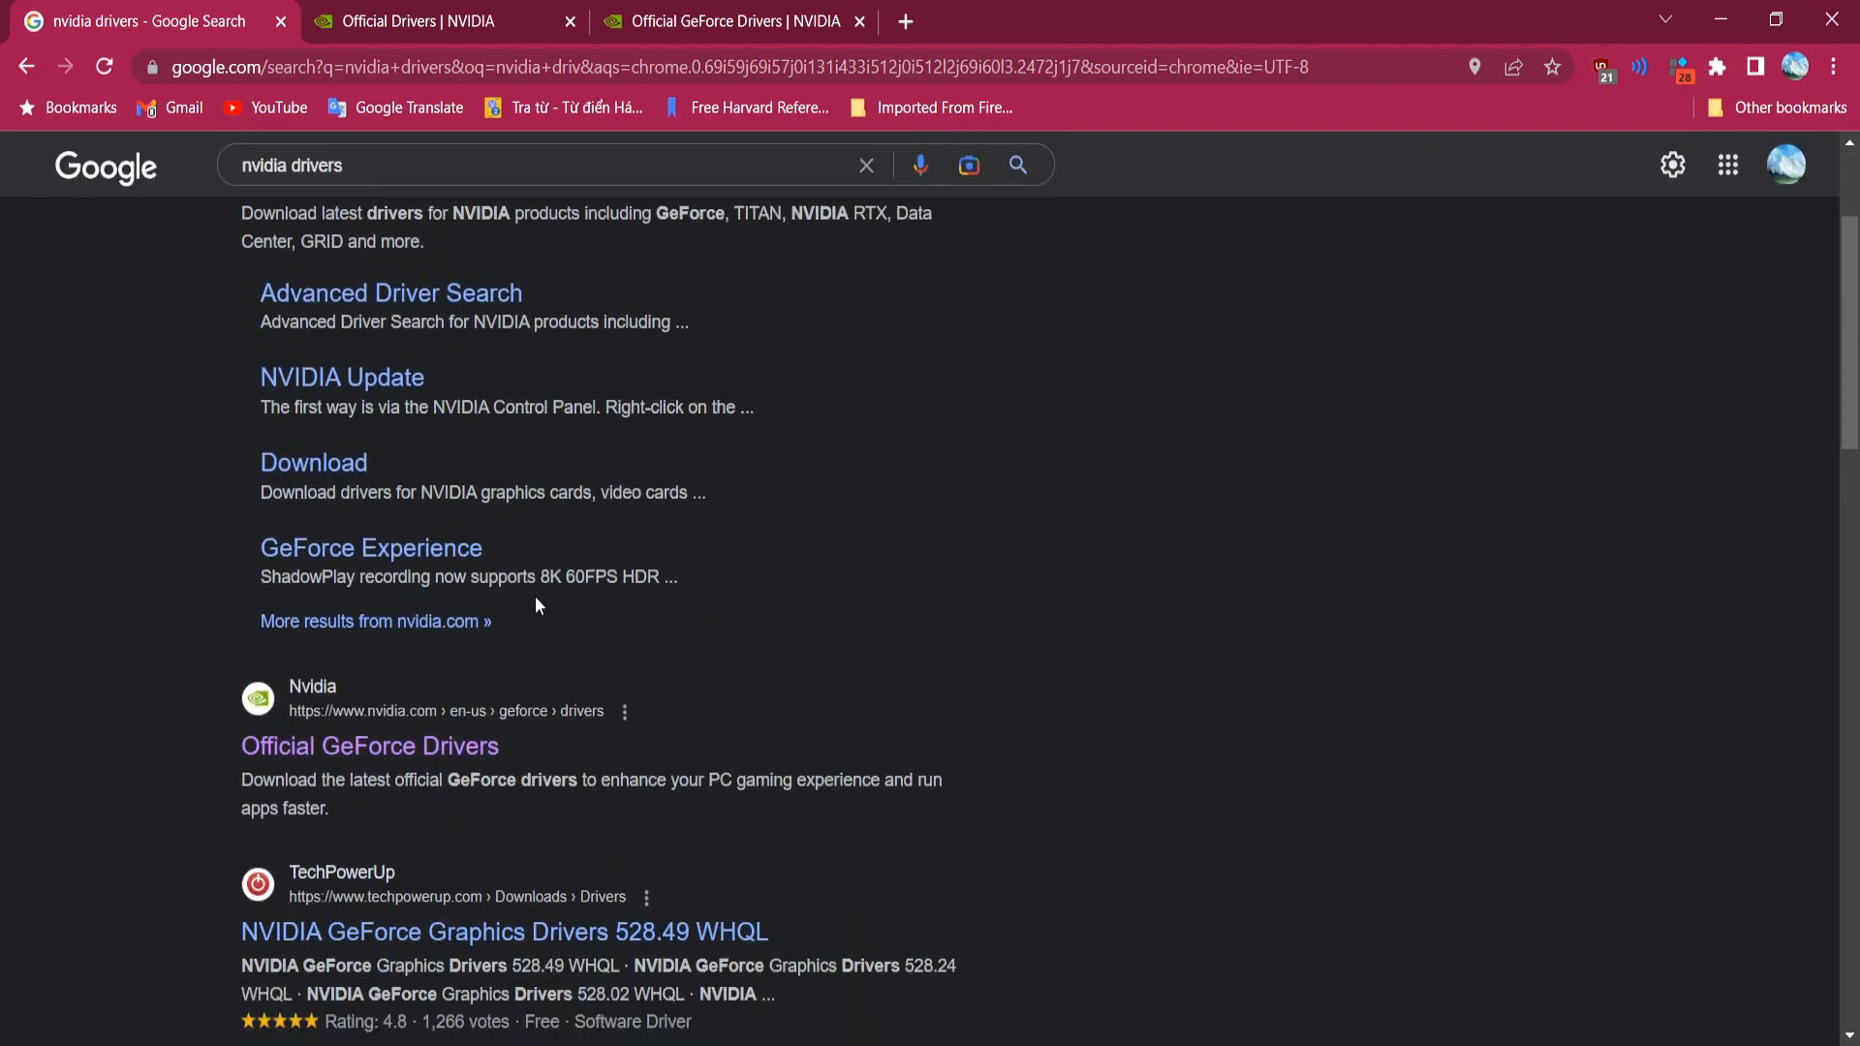
click(462, 11)
click(726, 14)
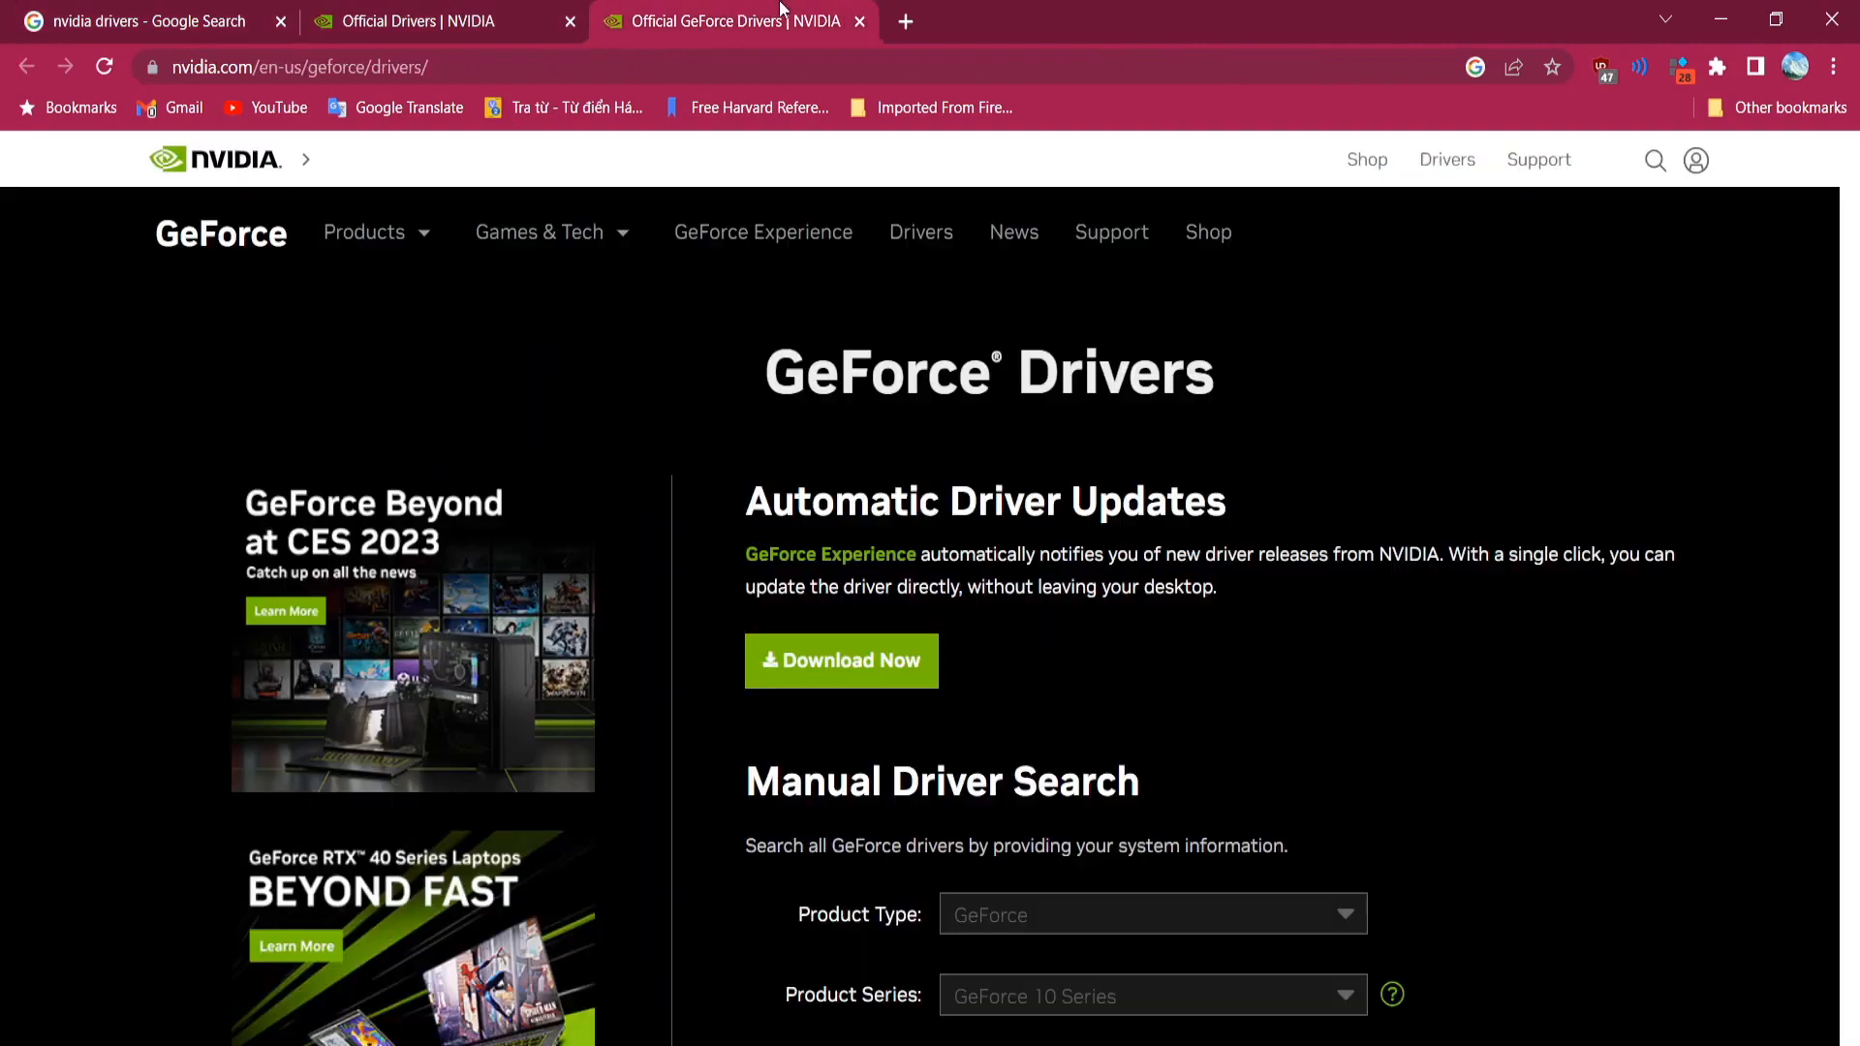
click(523, 15)
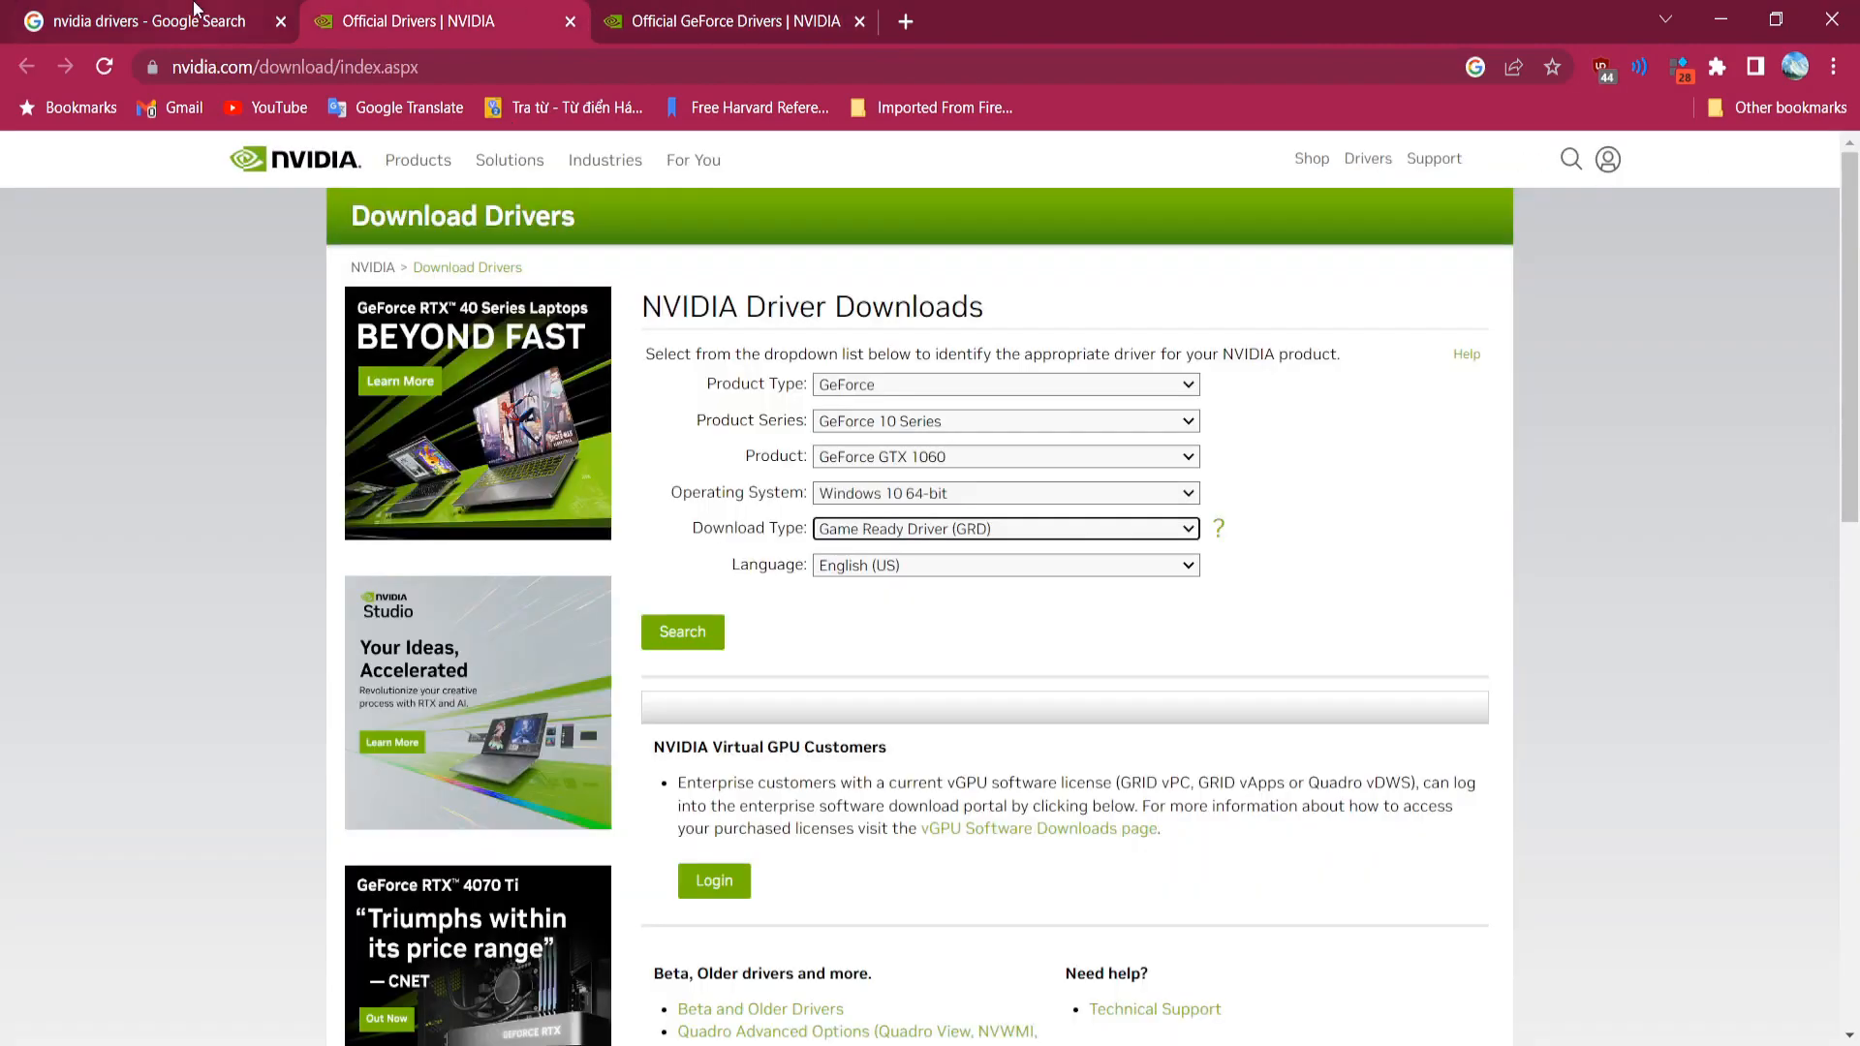
click(755, 12)
click(490, 11)
scroll(835, 530, down, 10)
scroll(835, 529, up, 10)
click(744, 8)
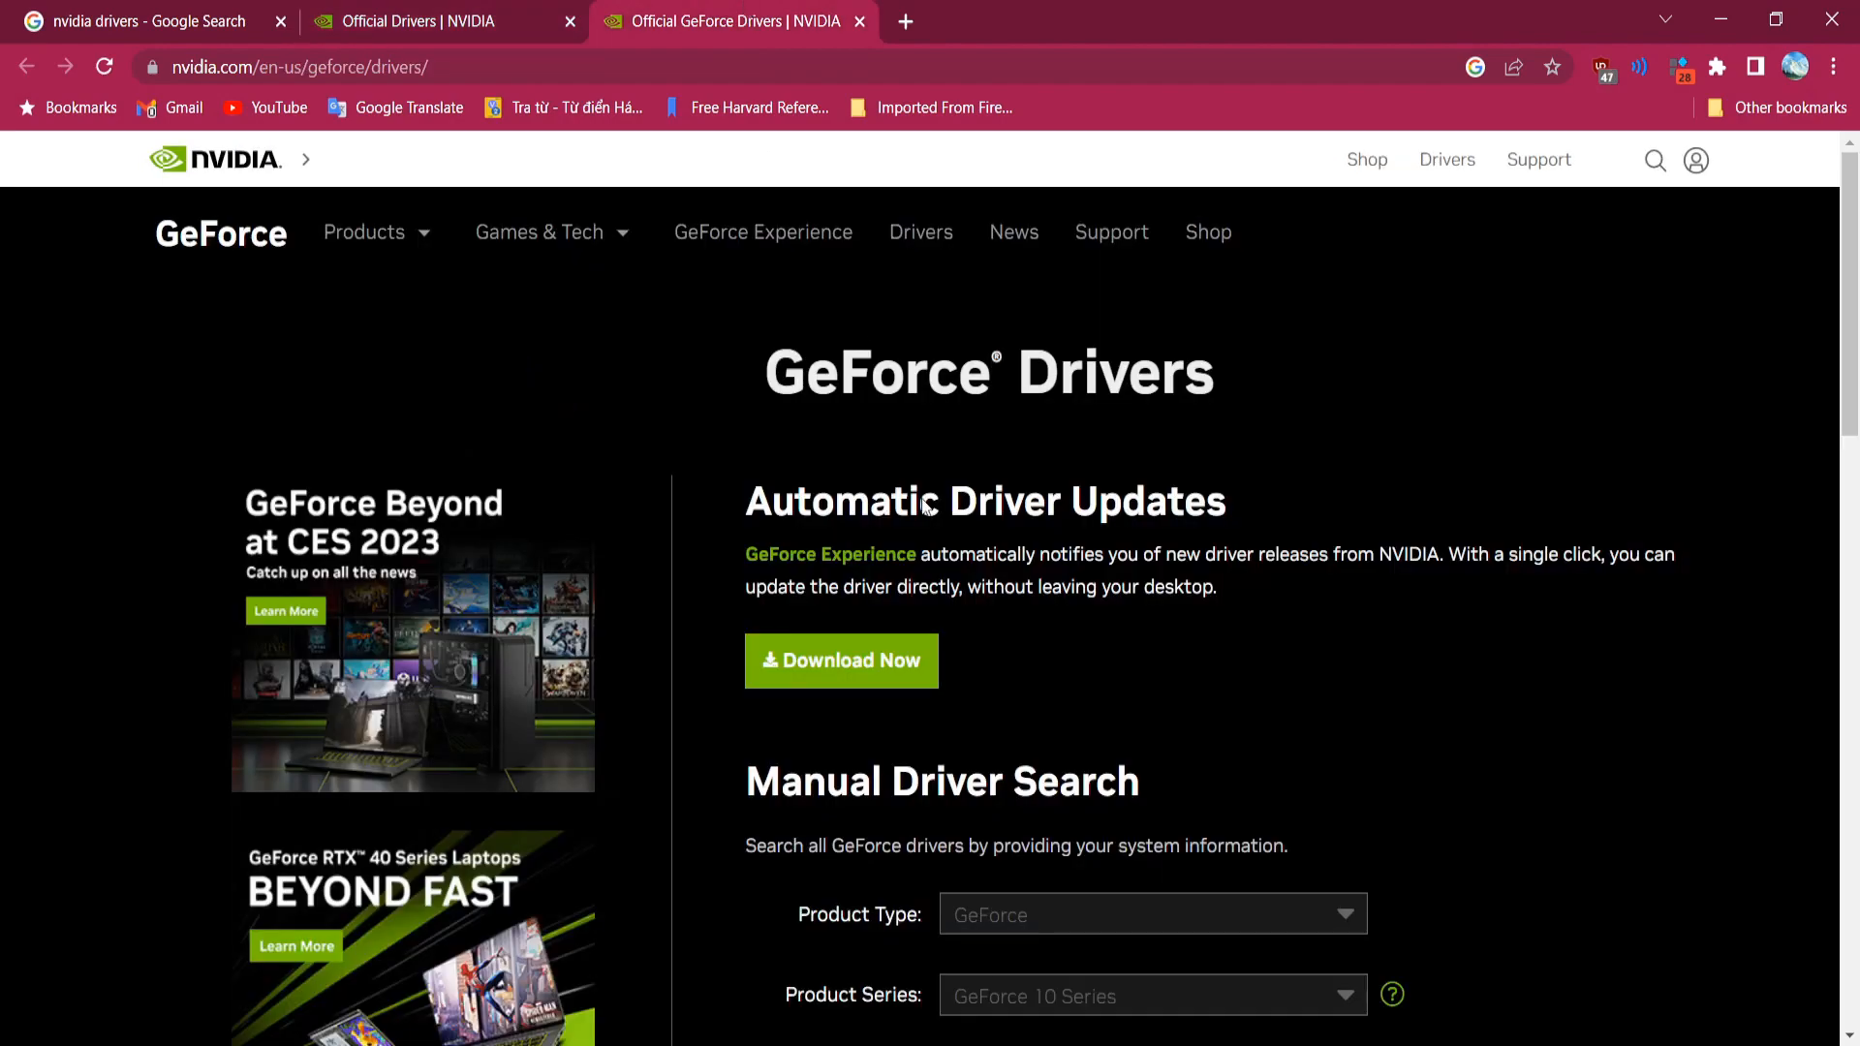
scroll(925, 507, down, 10)
scroll(946, 552, up, 10)
click(475, 9)
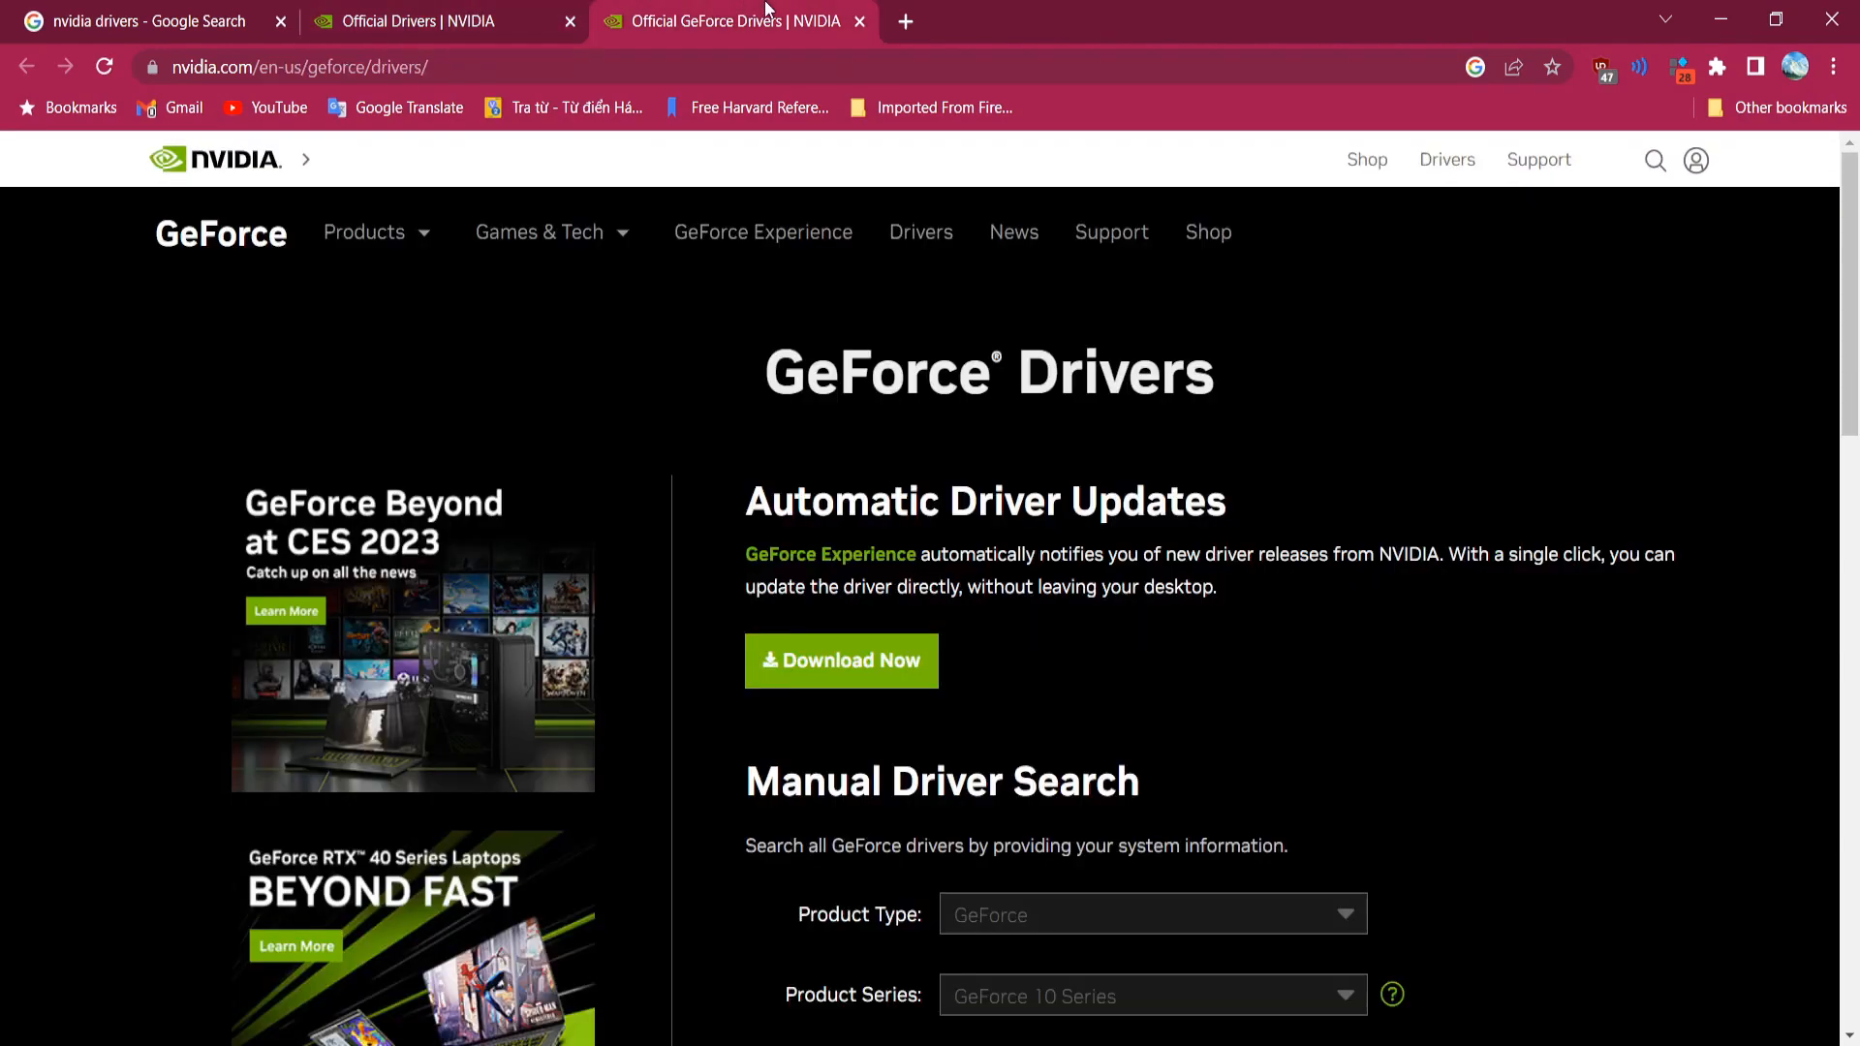
click(770, 9)
Step: Scroll to the Manual Driver Search form and leave the download type set to All
scroll(1180, 689, down, 5)
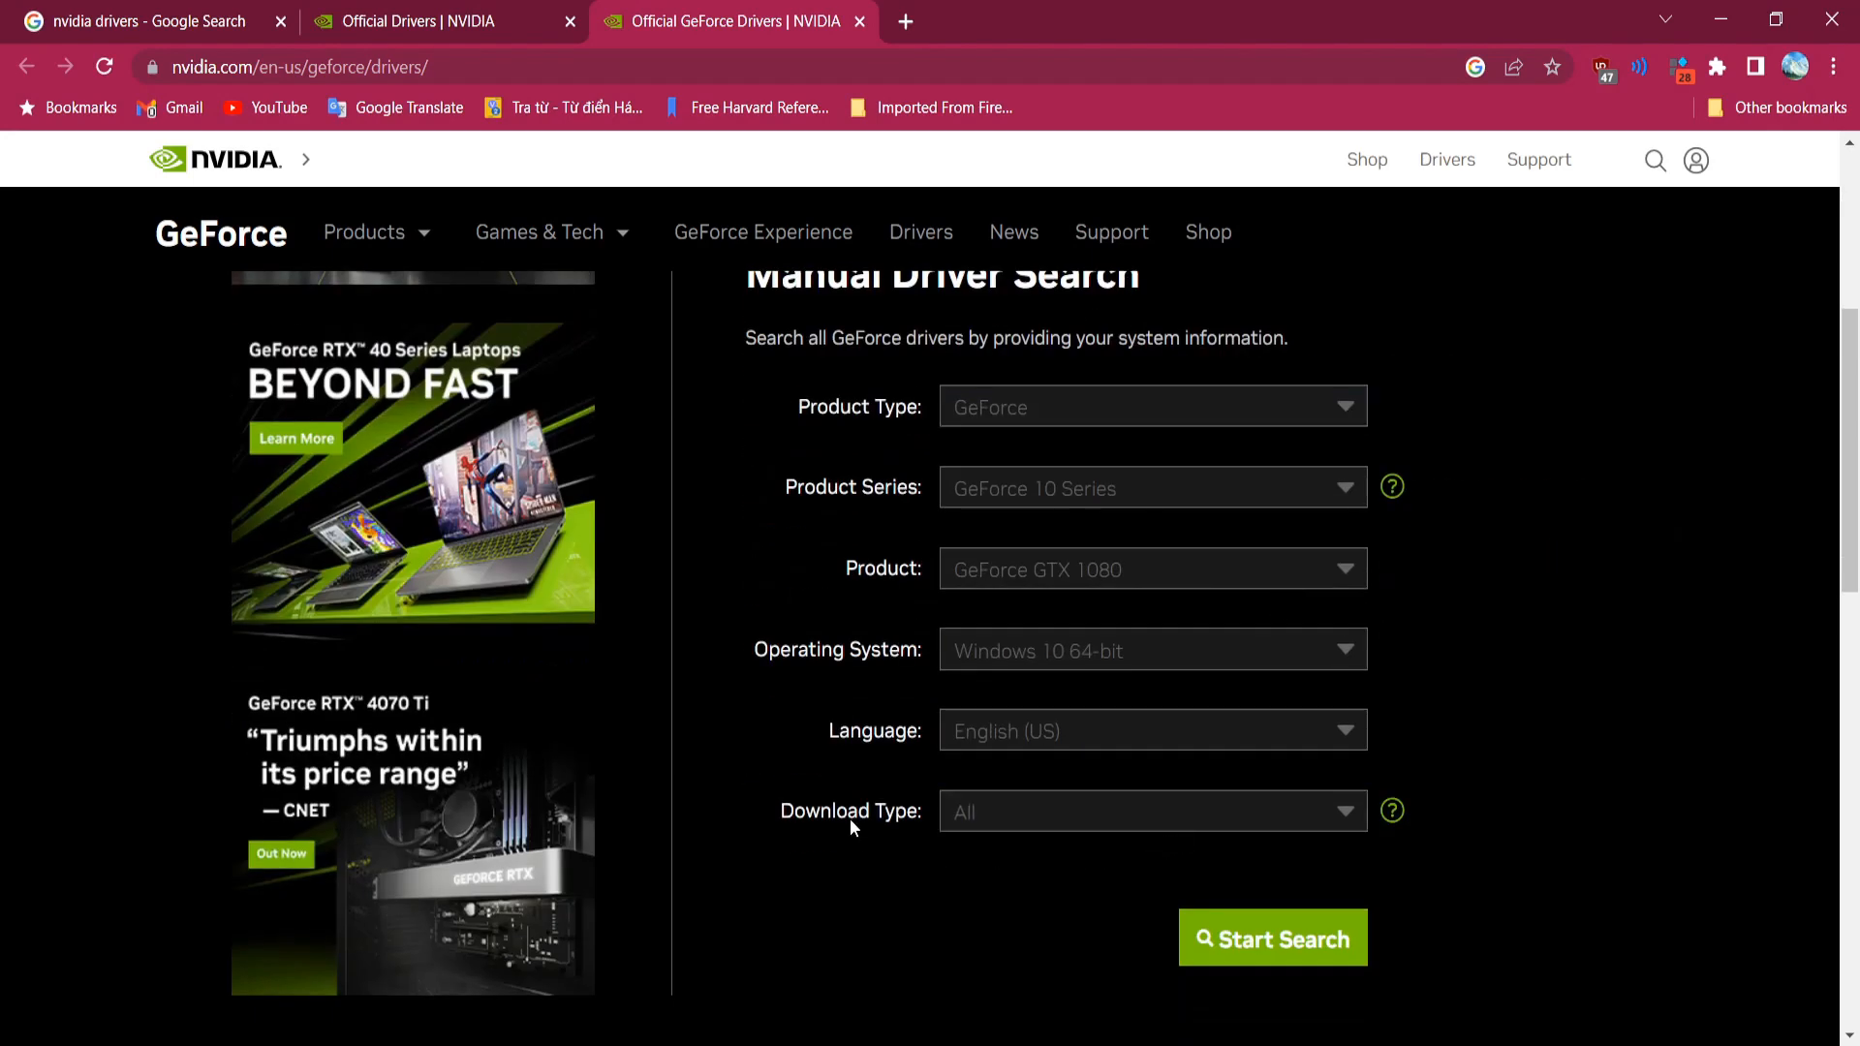
drag(915, 818, 915, 819)
click(915, 818)
click(1001, 827)
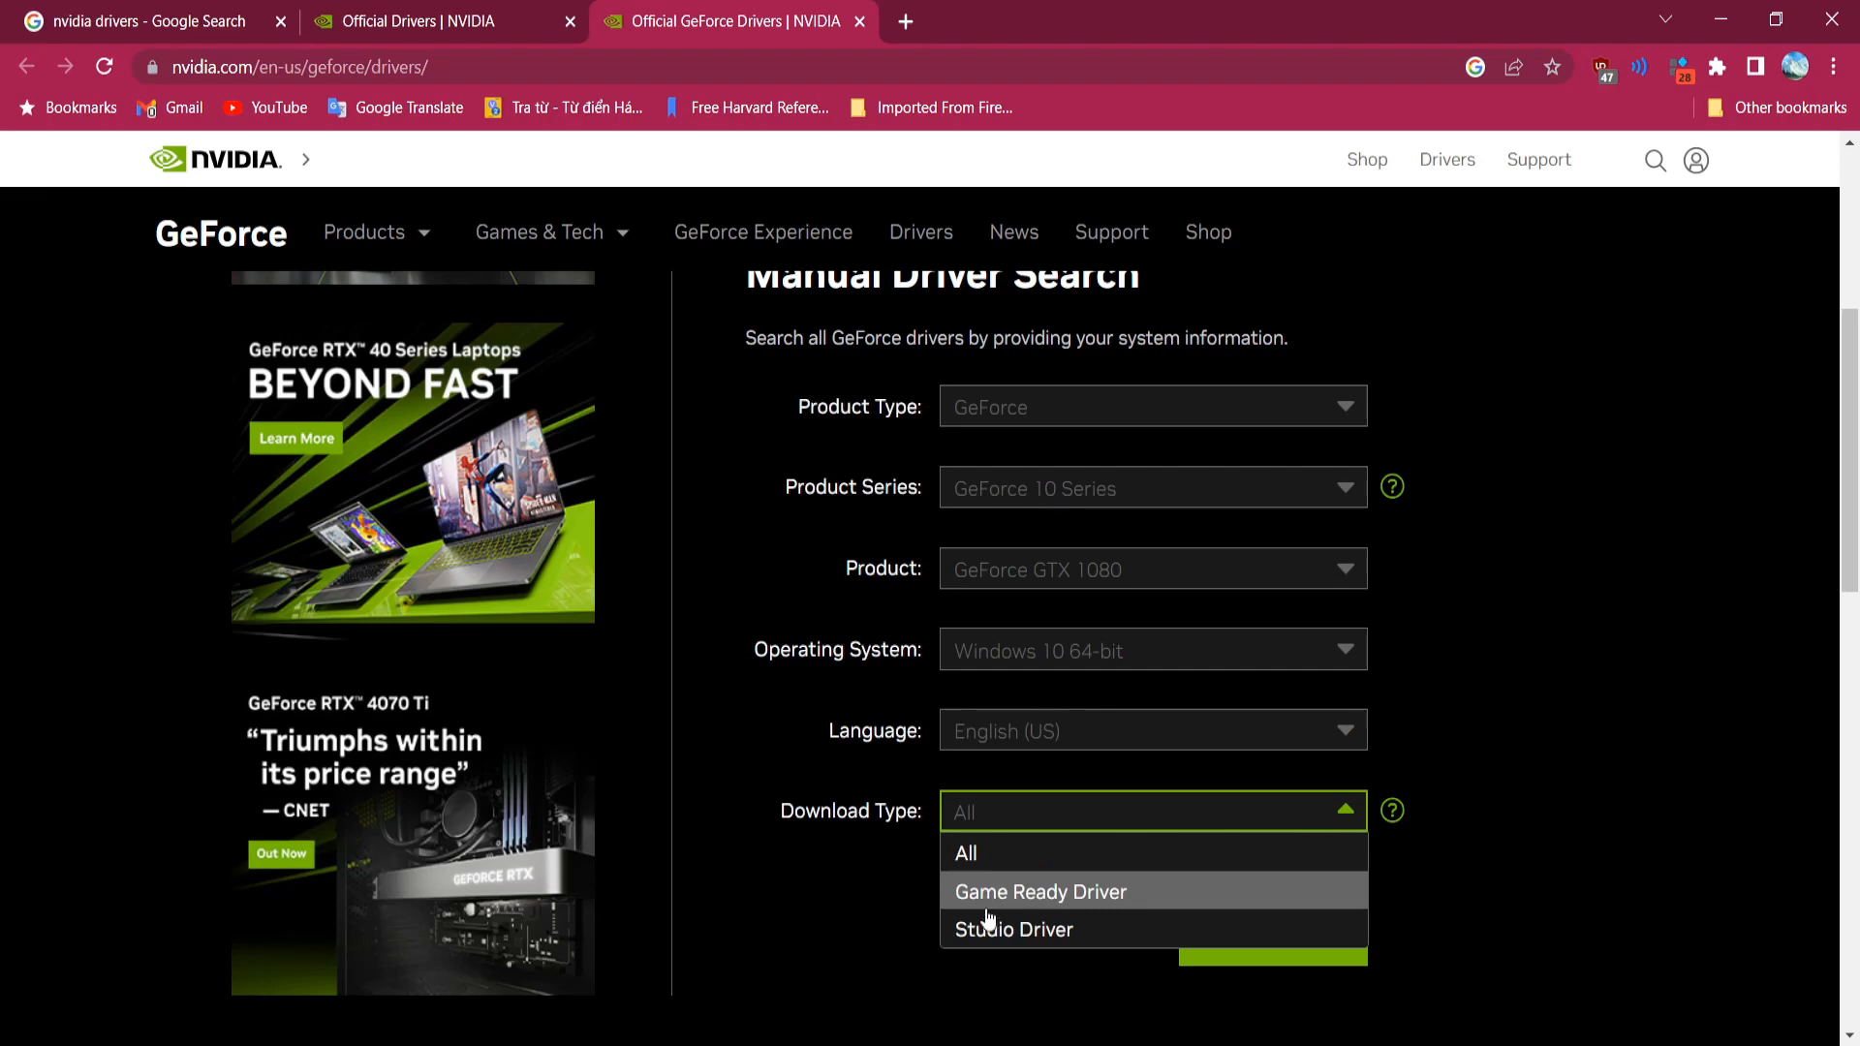
click(830, 824)
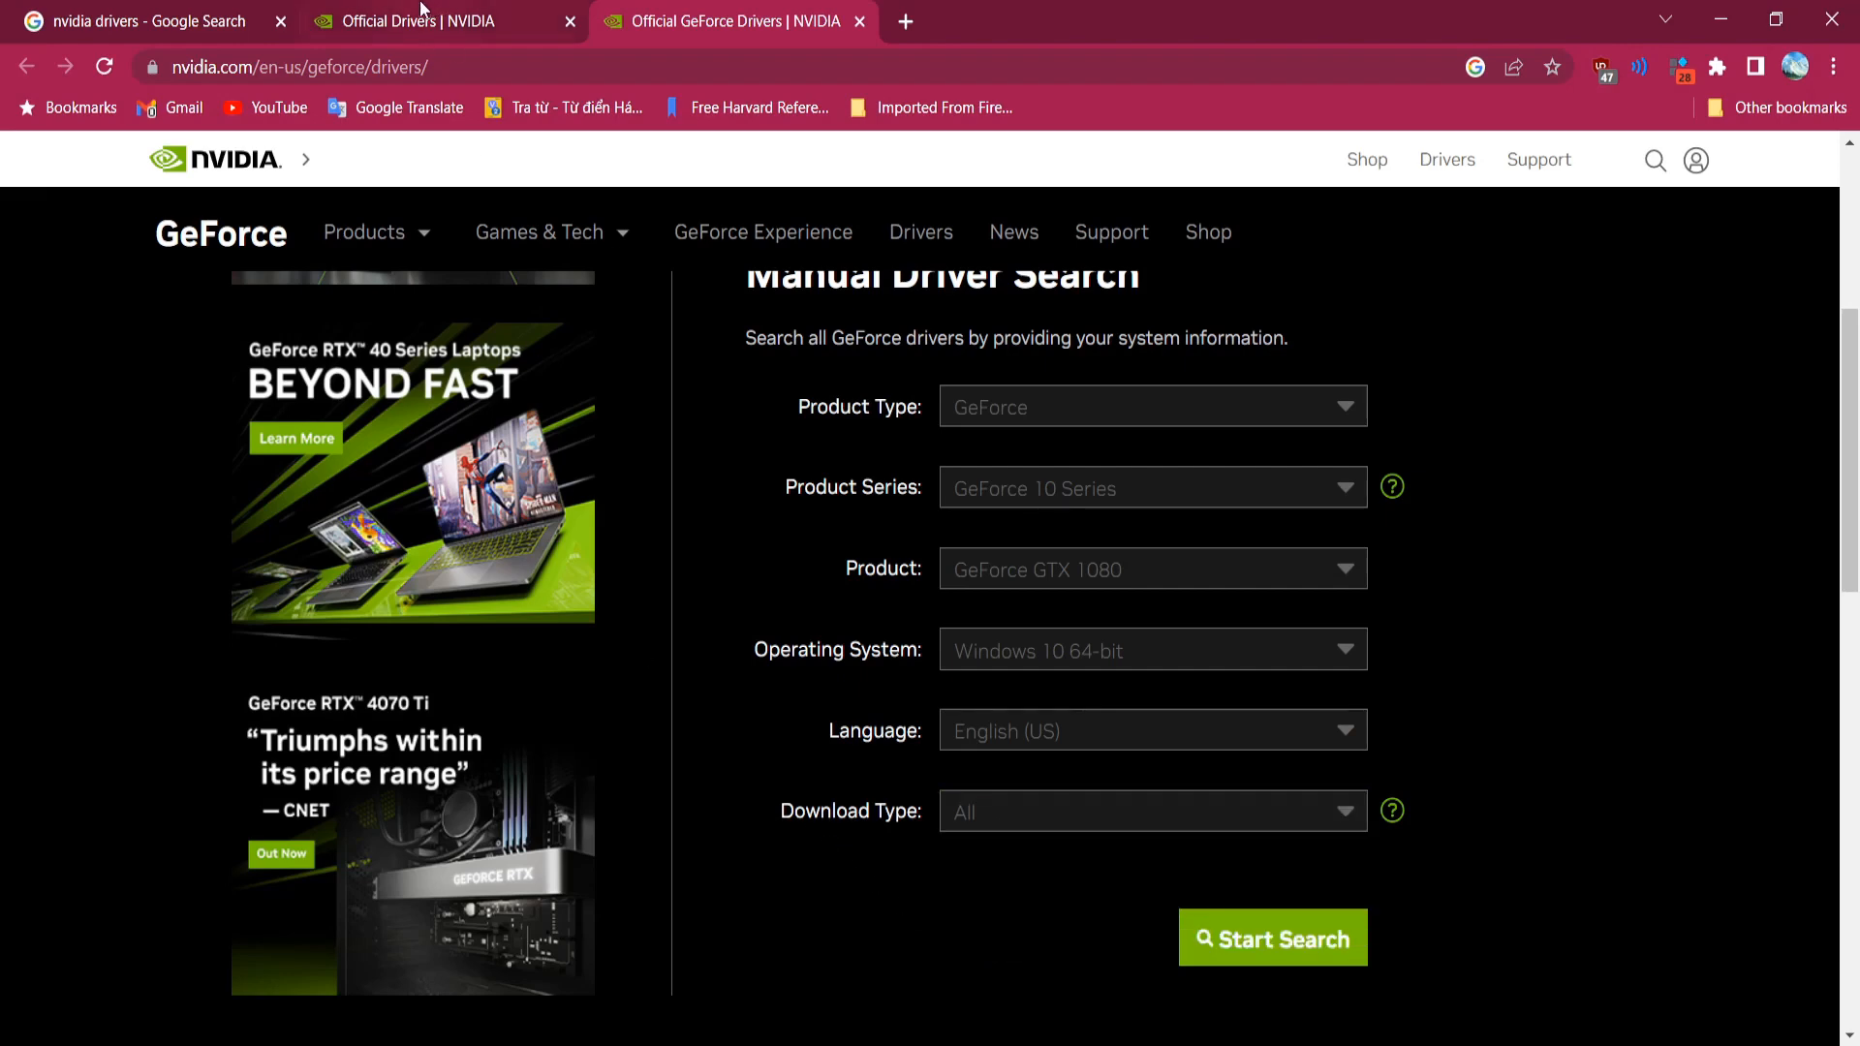
Step: On the NVIDIA driver downloads tab, search for the matching GTX 1060 driver
key(ctrl+shift+Tab)
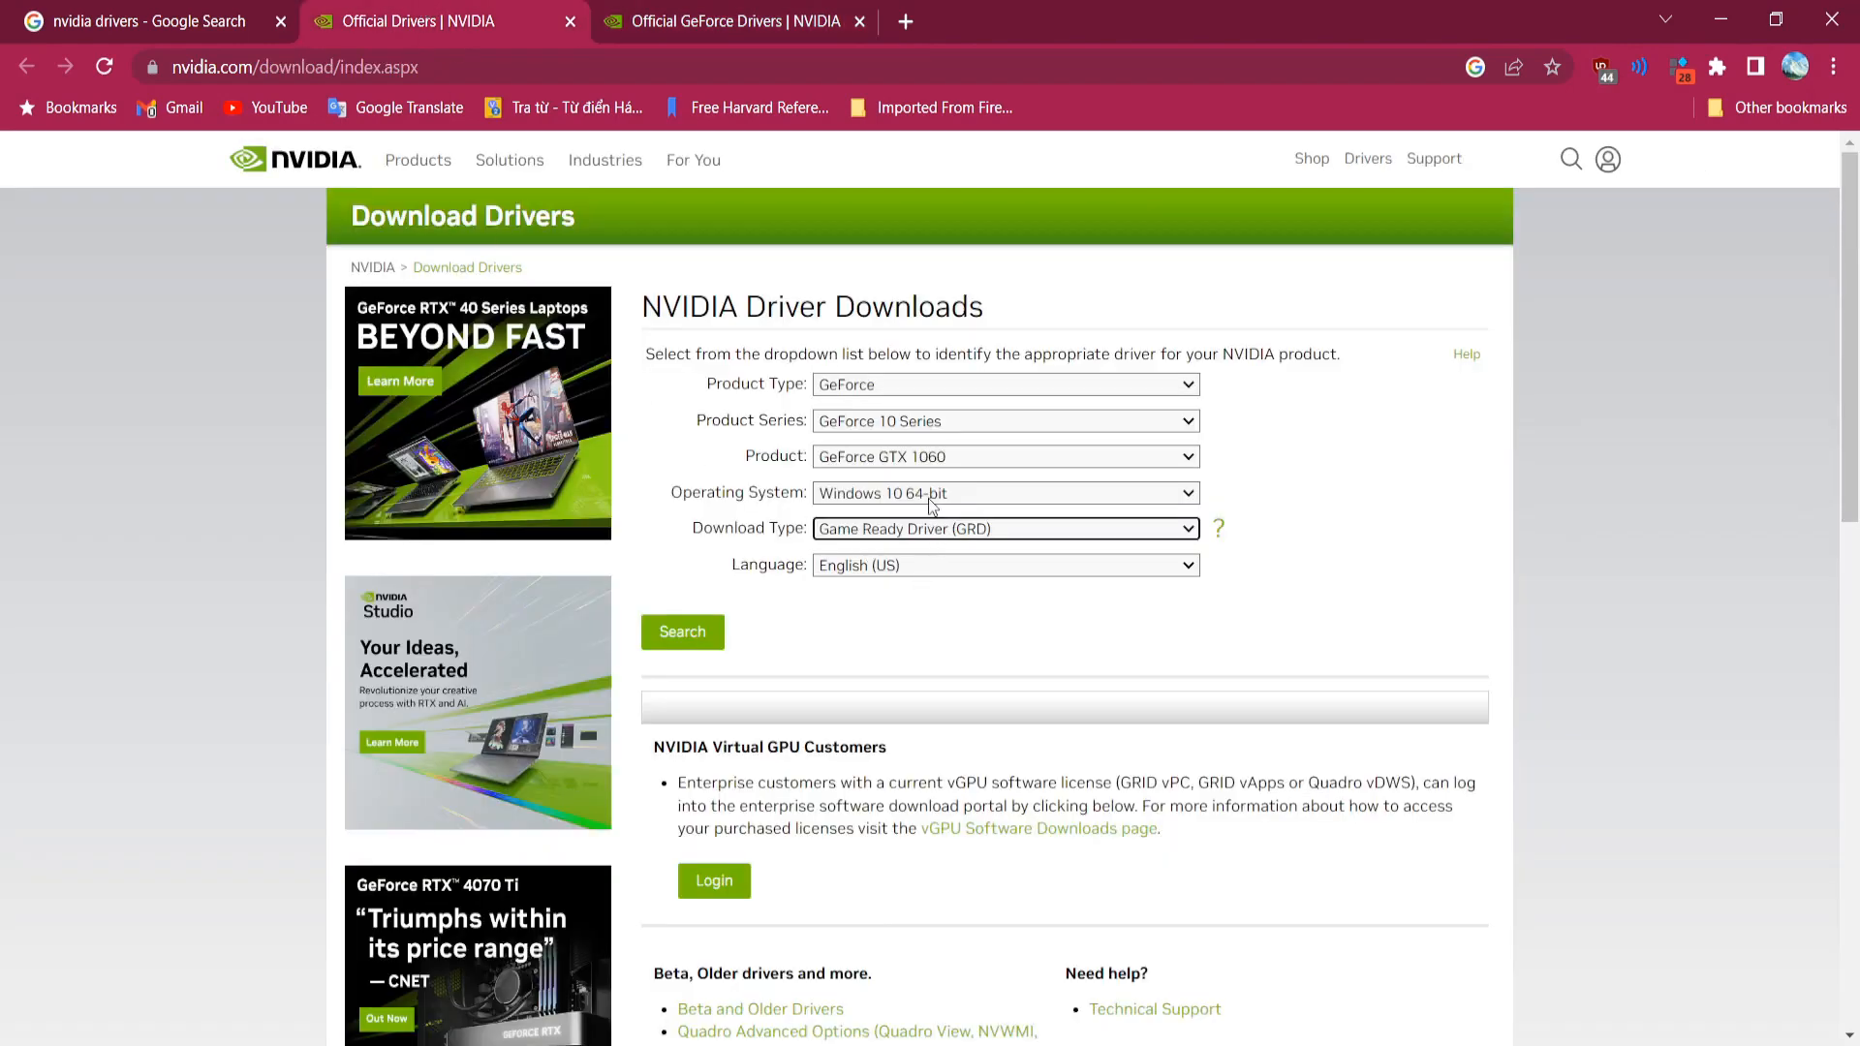
click(688, 635)
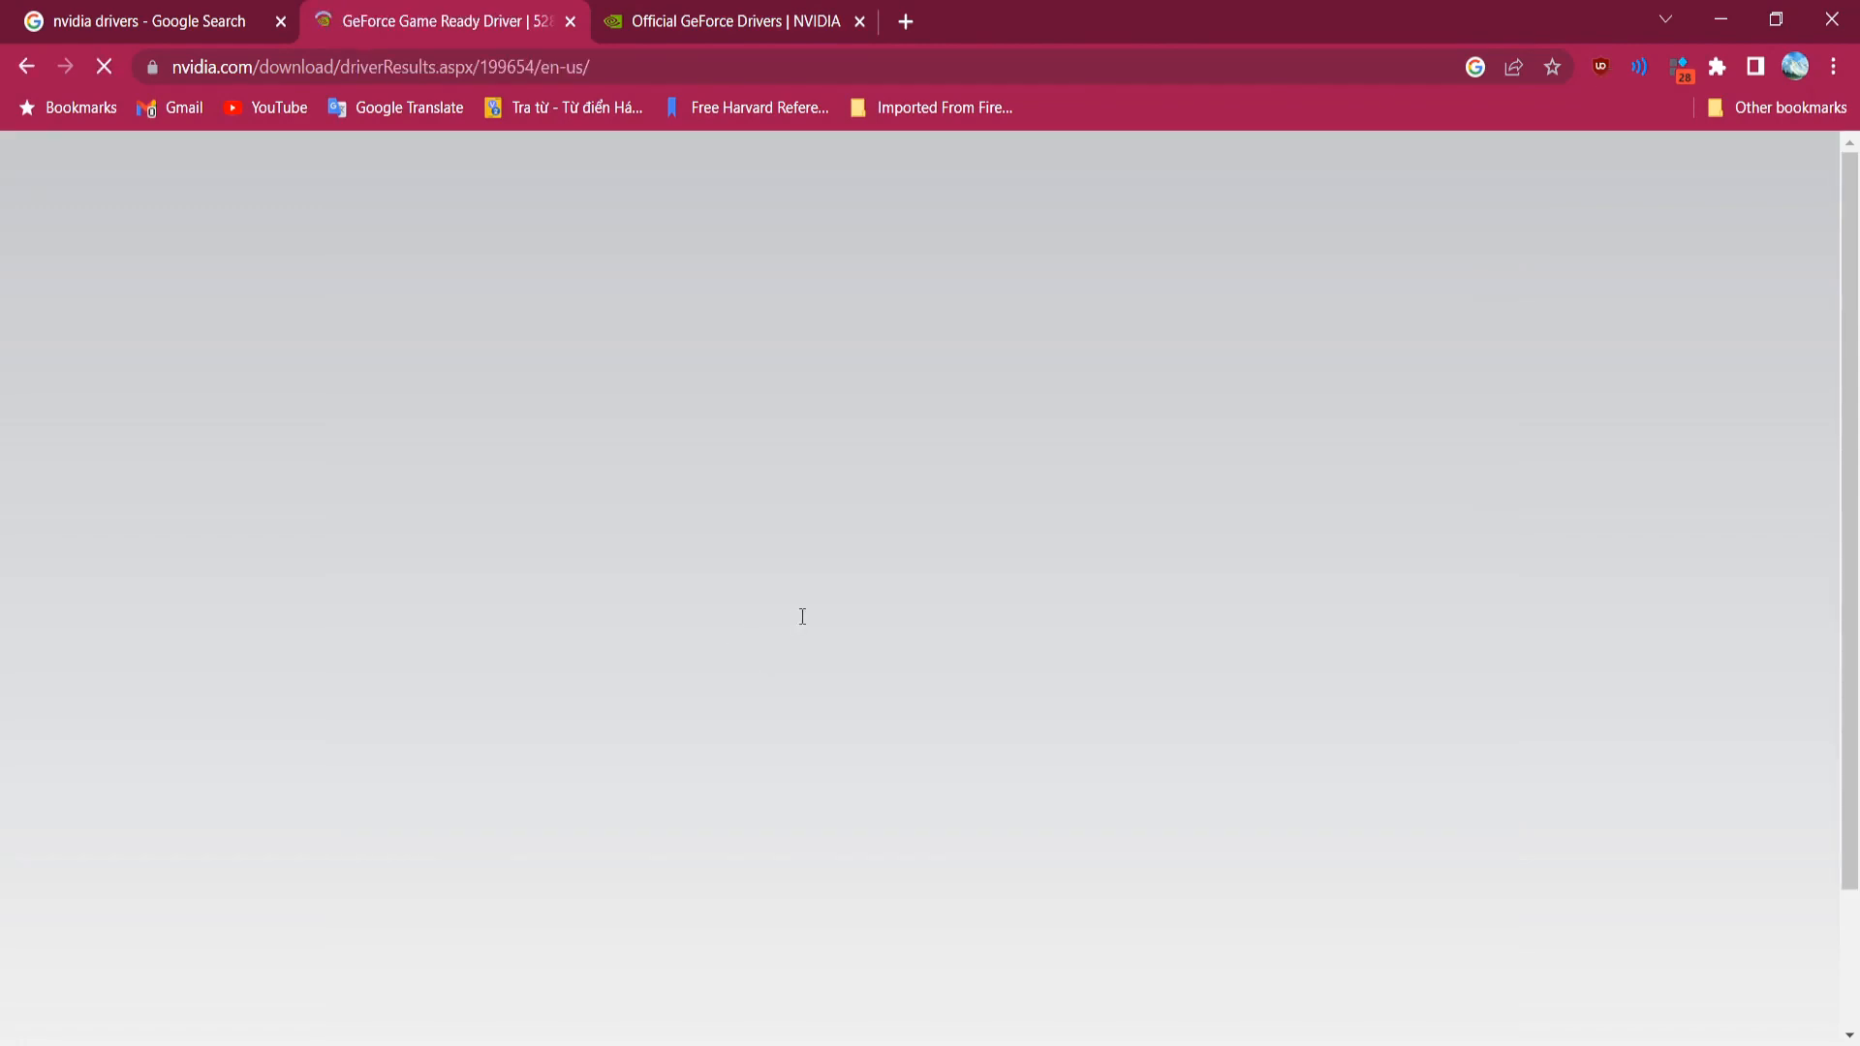
scroll(787, 621, down, 15)
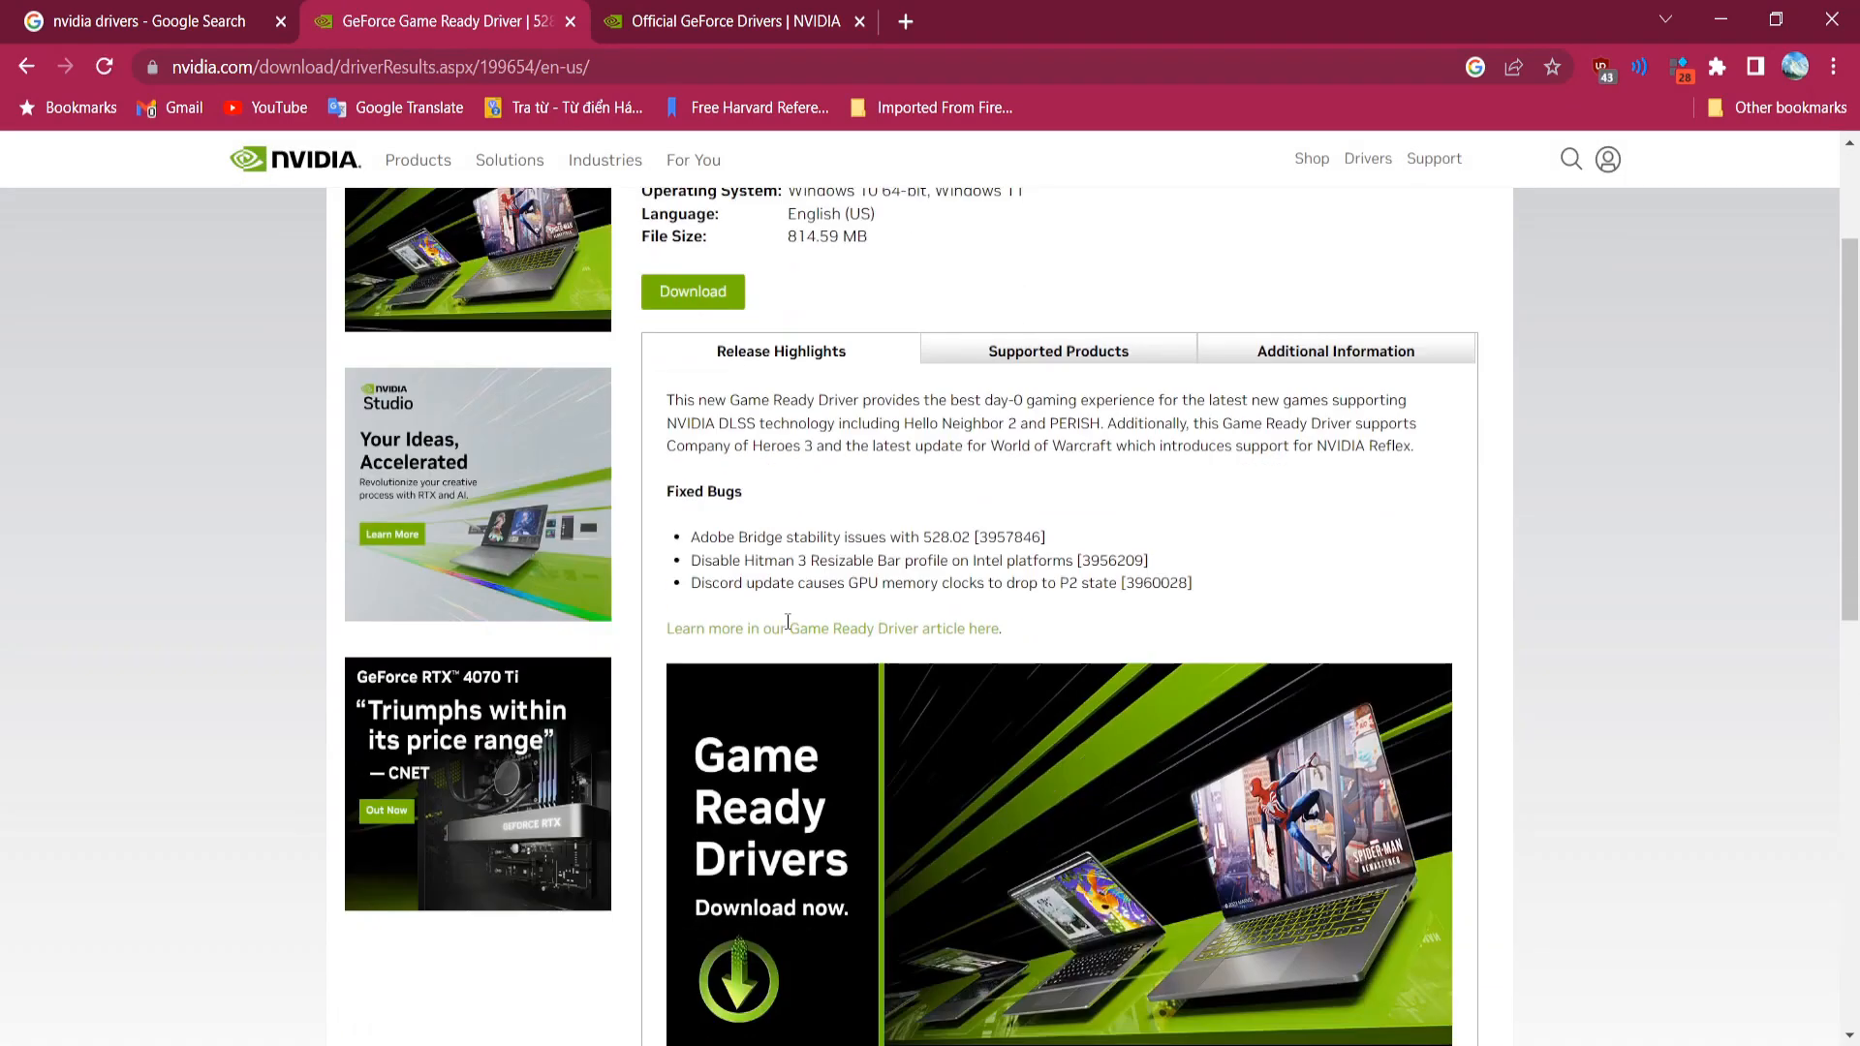
scroll(789, 623, up, 15)
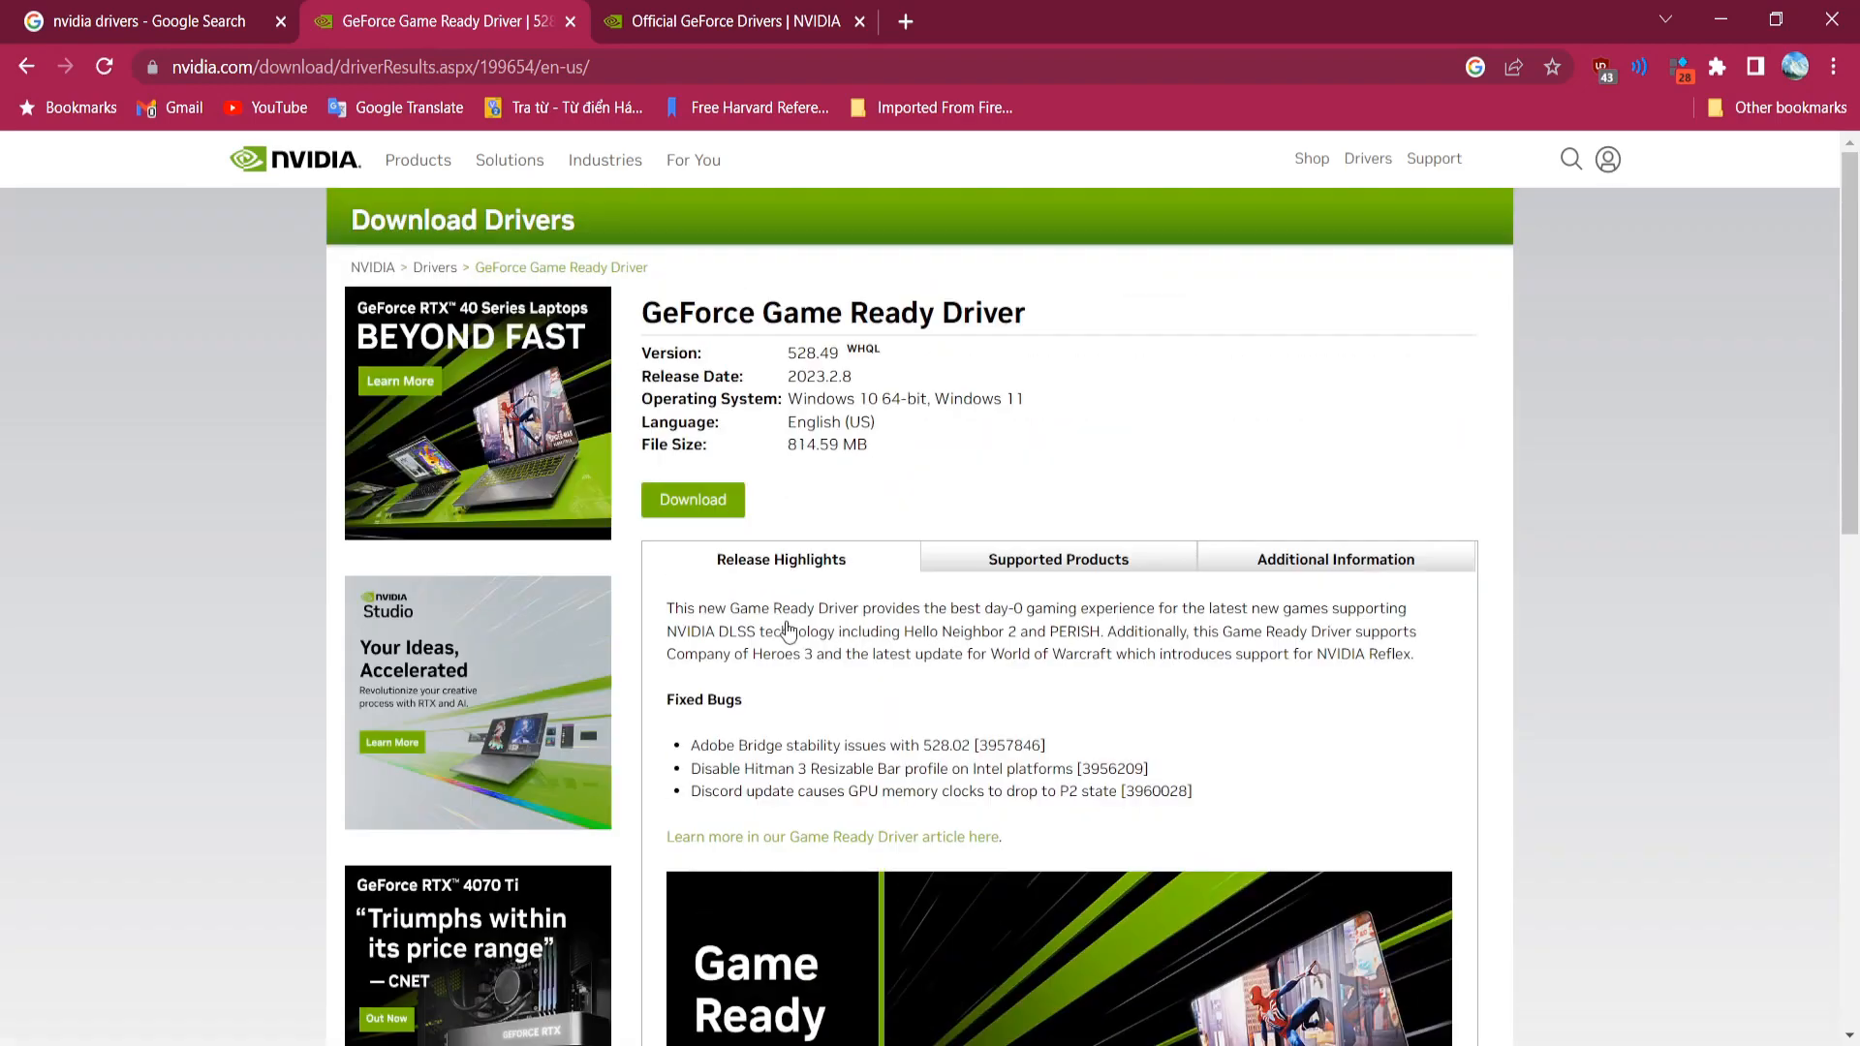
Step: Review the 528.49 driver's Supported Products and Release Highlights, then return to the GeForce Drivers tab
click(1058, 567)
scroll(1004, 623, down, 6)
scroll(1004, 623, up, 5)
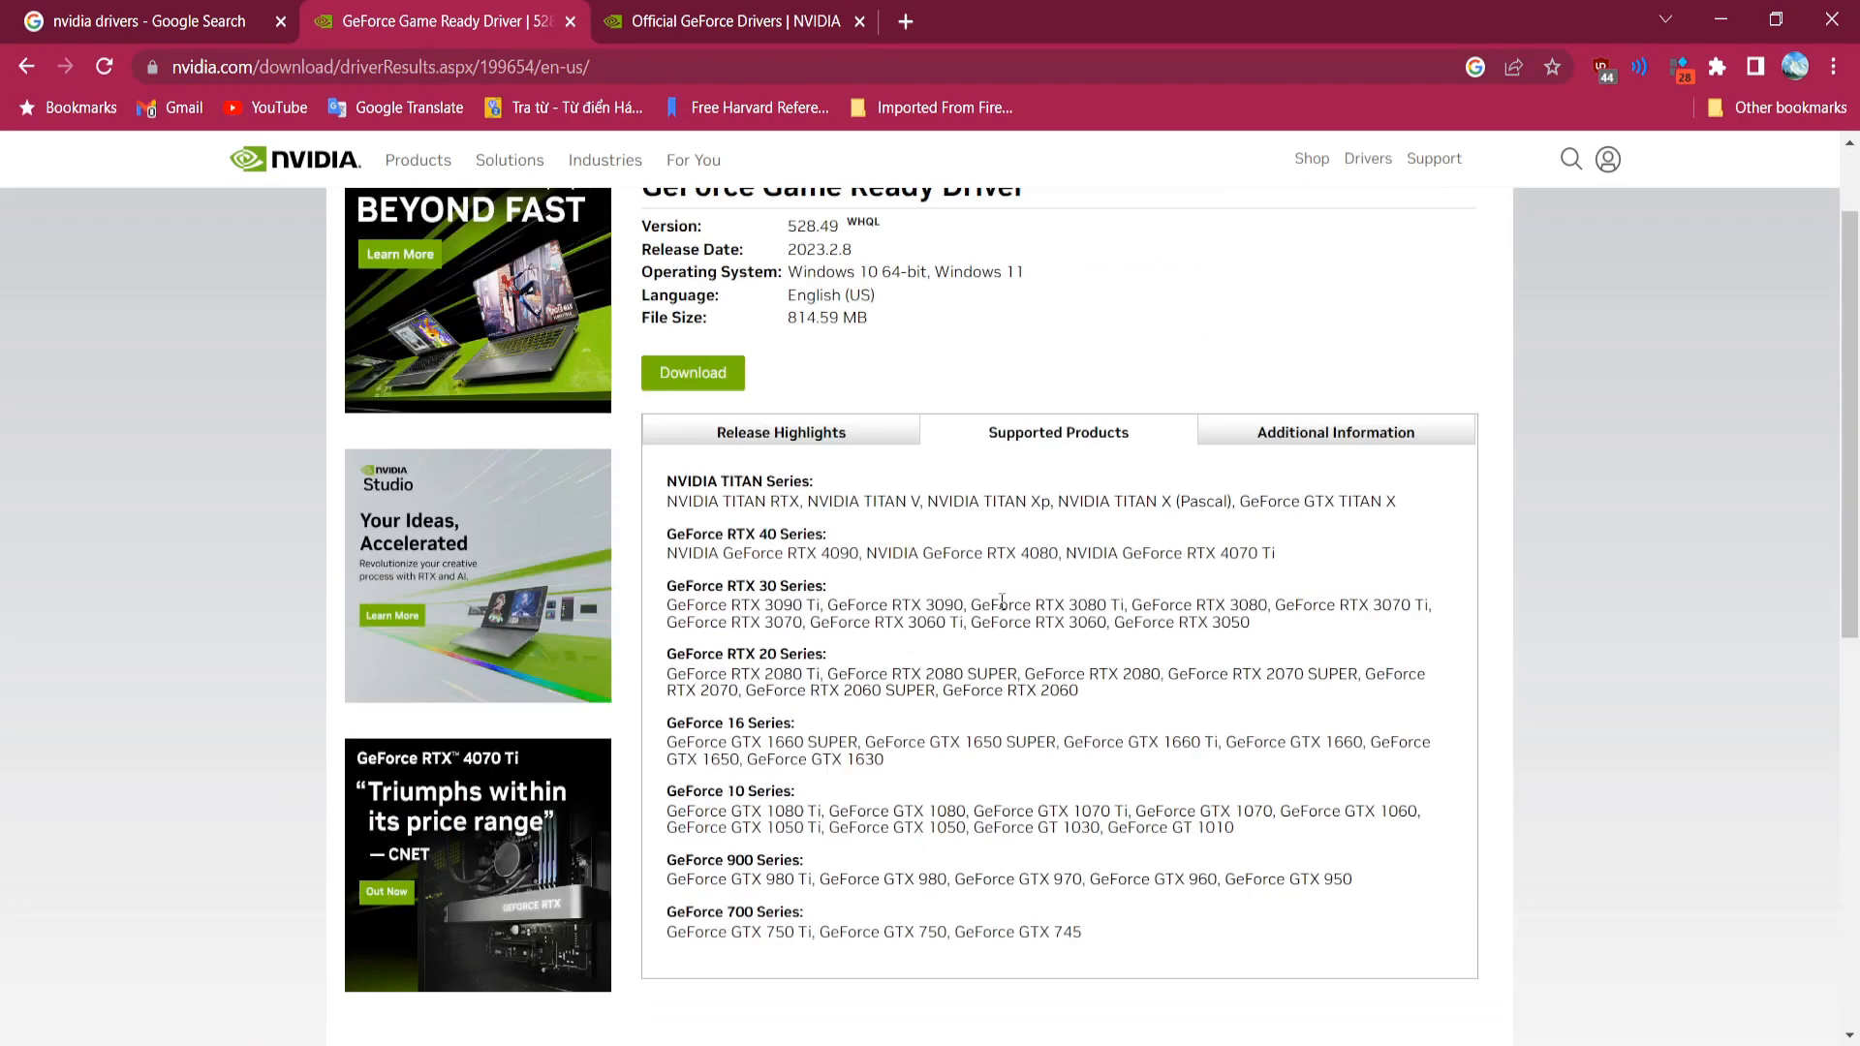
click(824, 427)
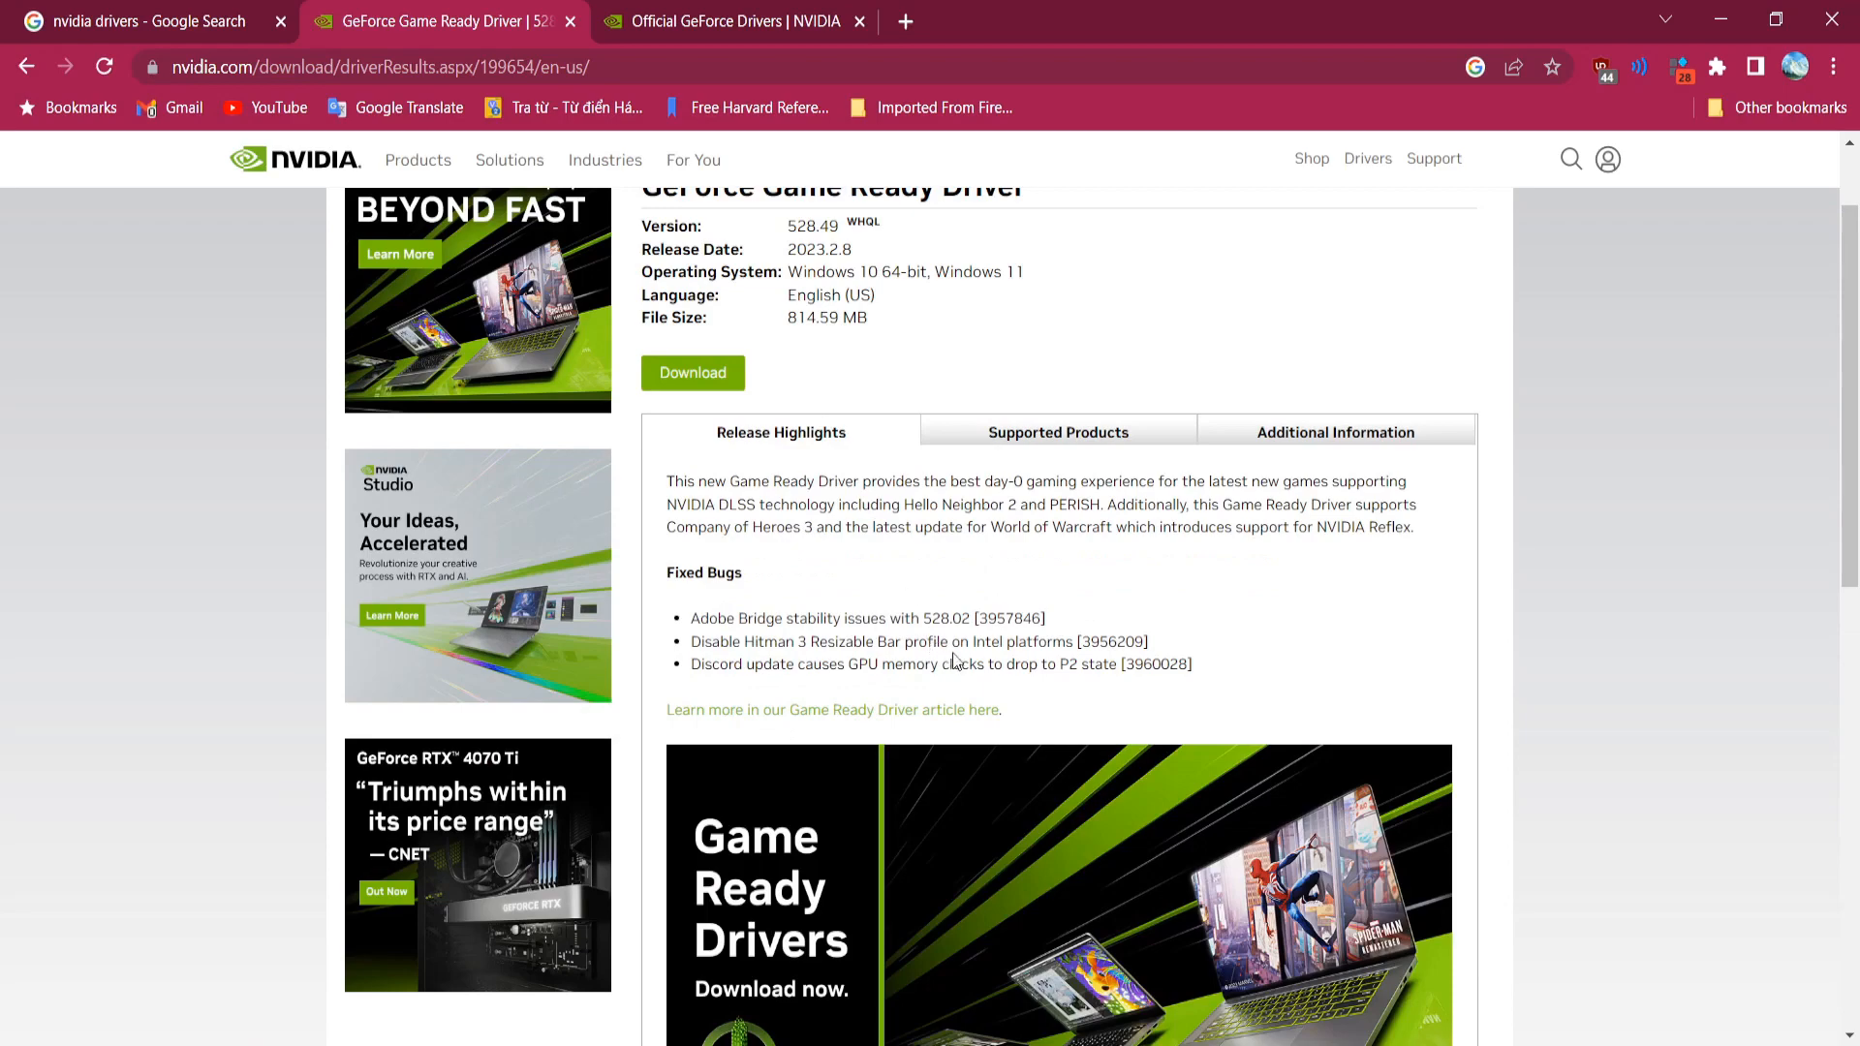
scroll(1272, 473, up, 2)
scroll(974, 445, down, 6)
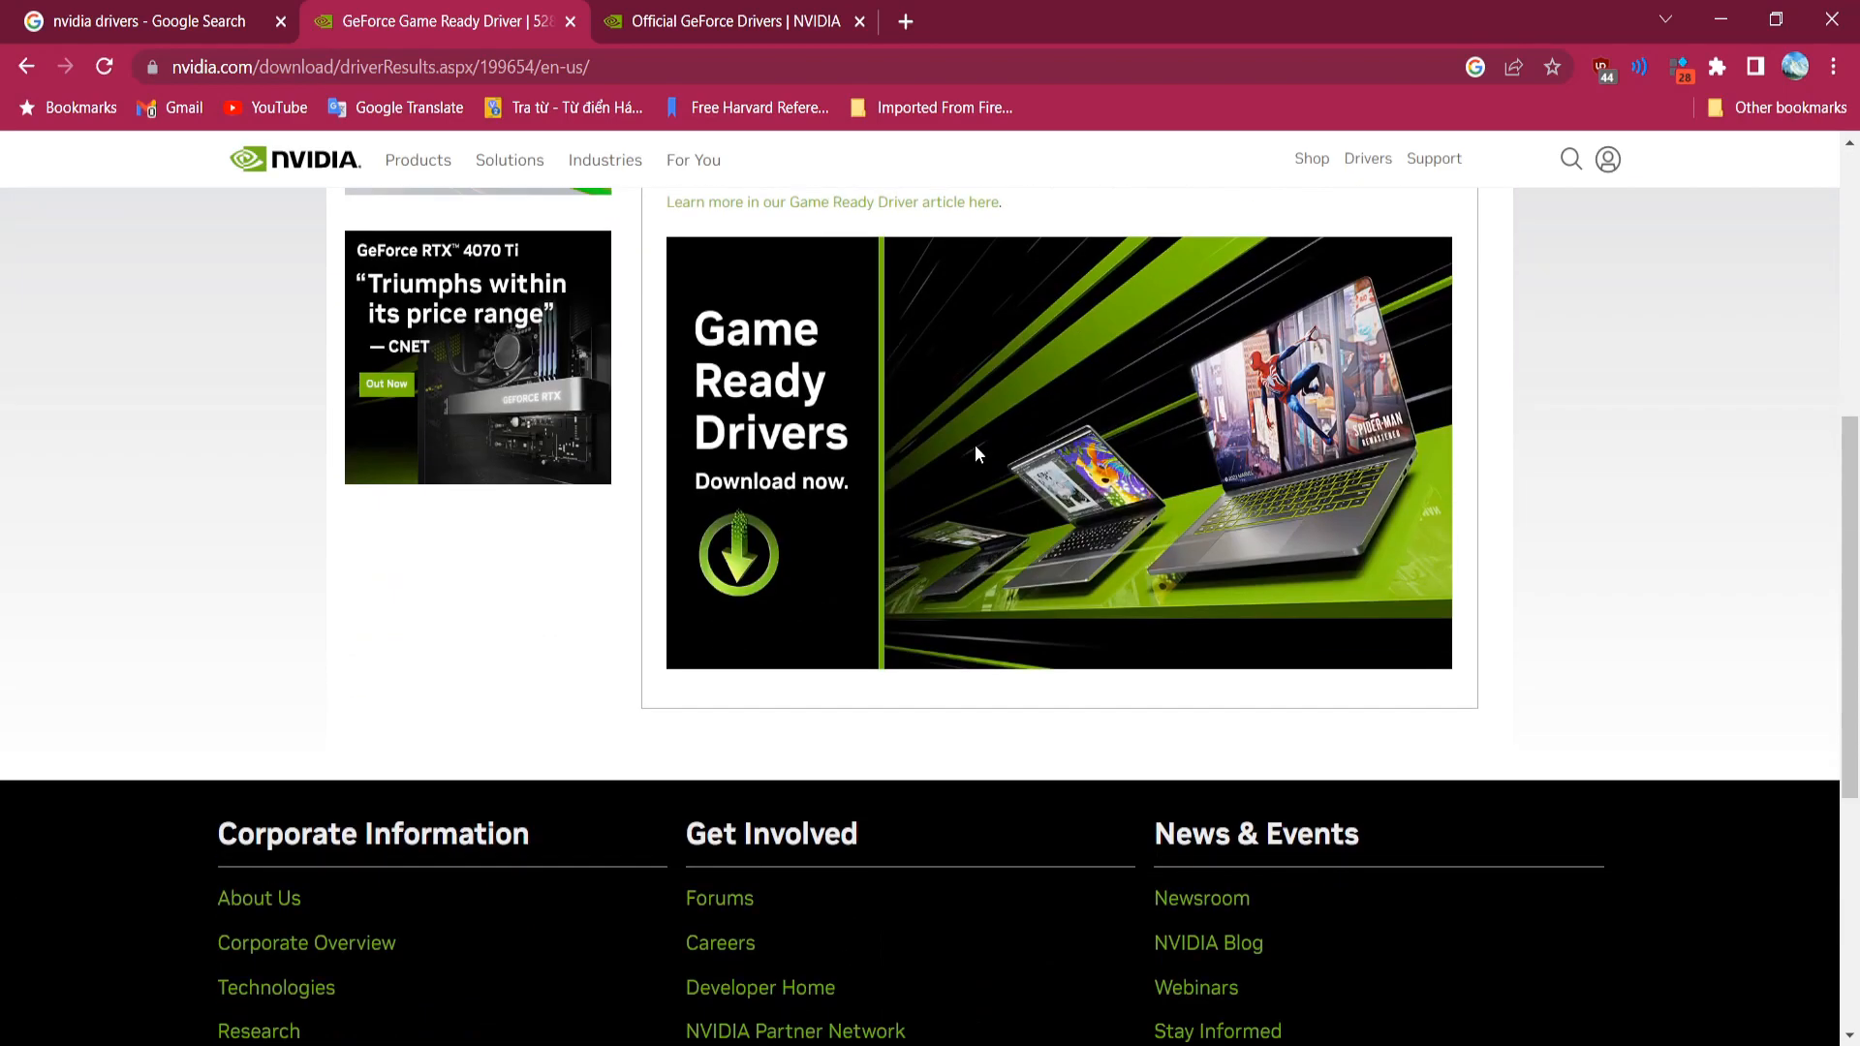
scroll(972, 450, up, 6)
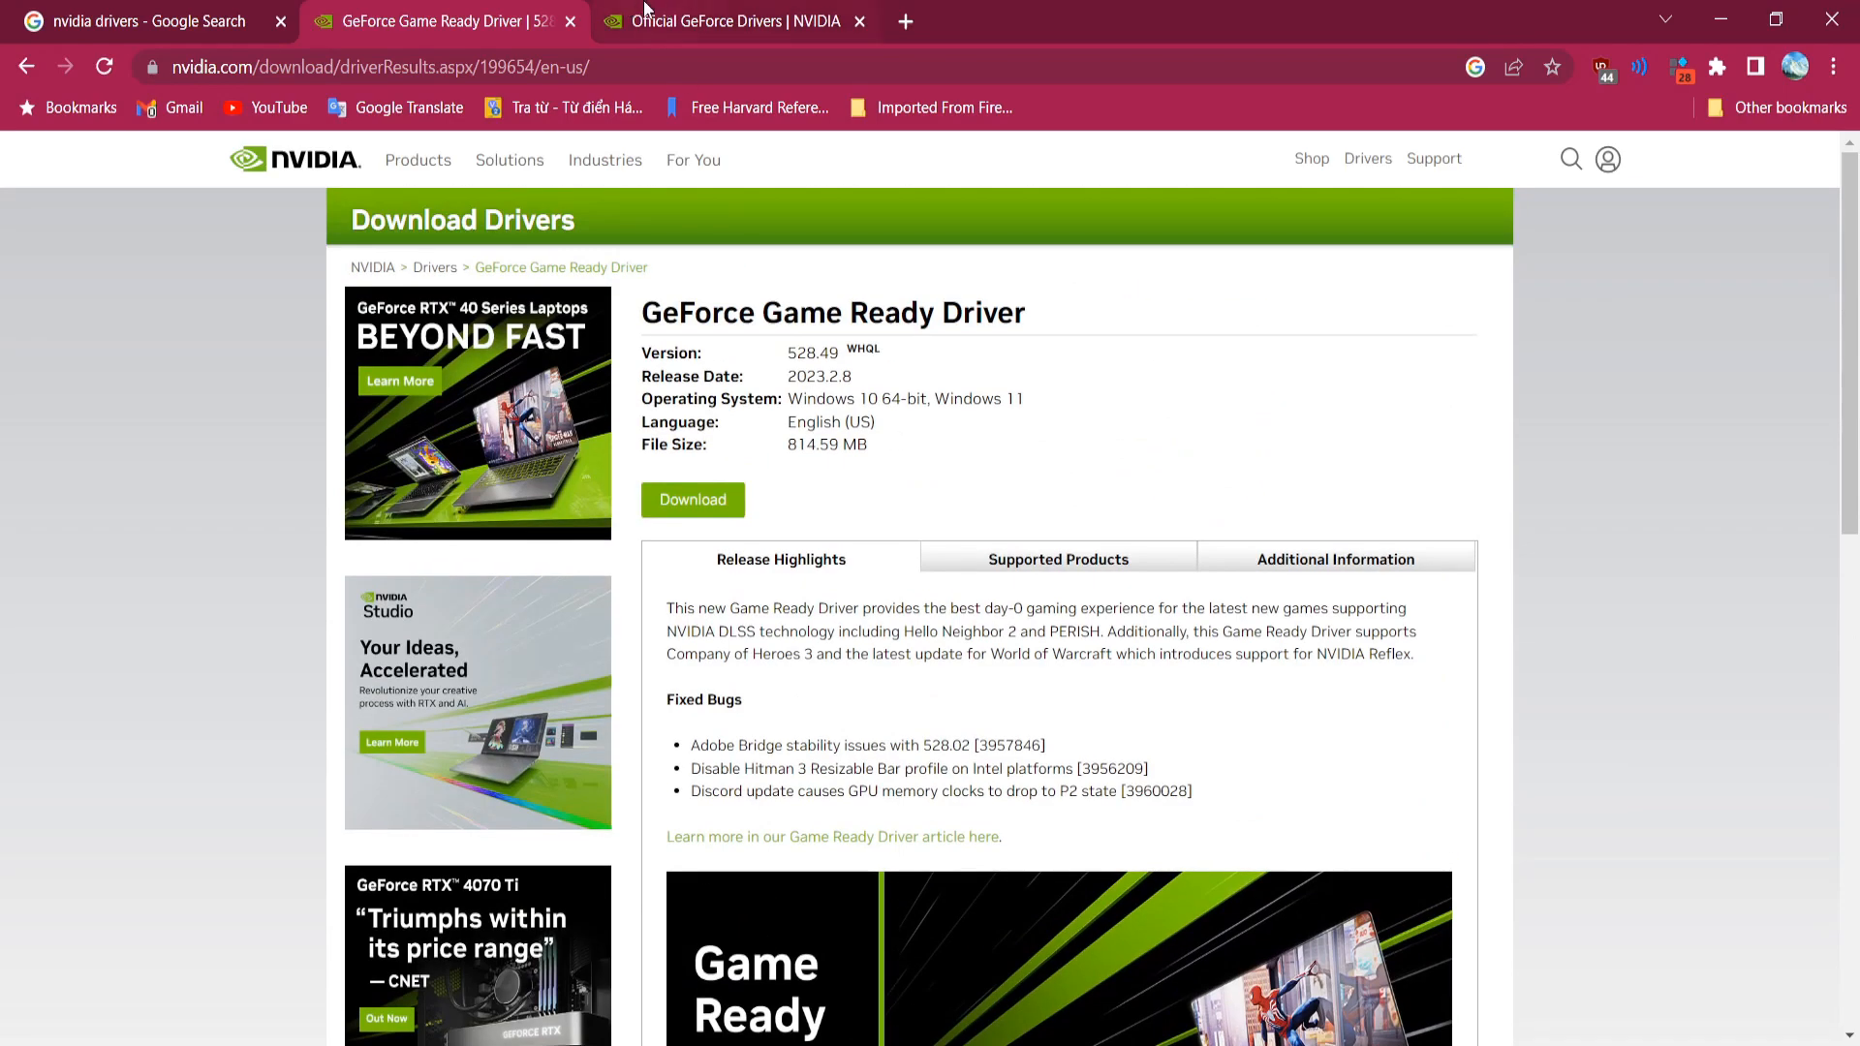
click(704, 14)
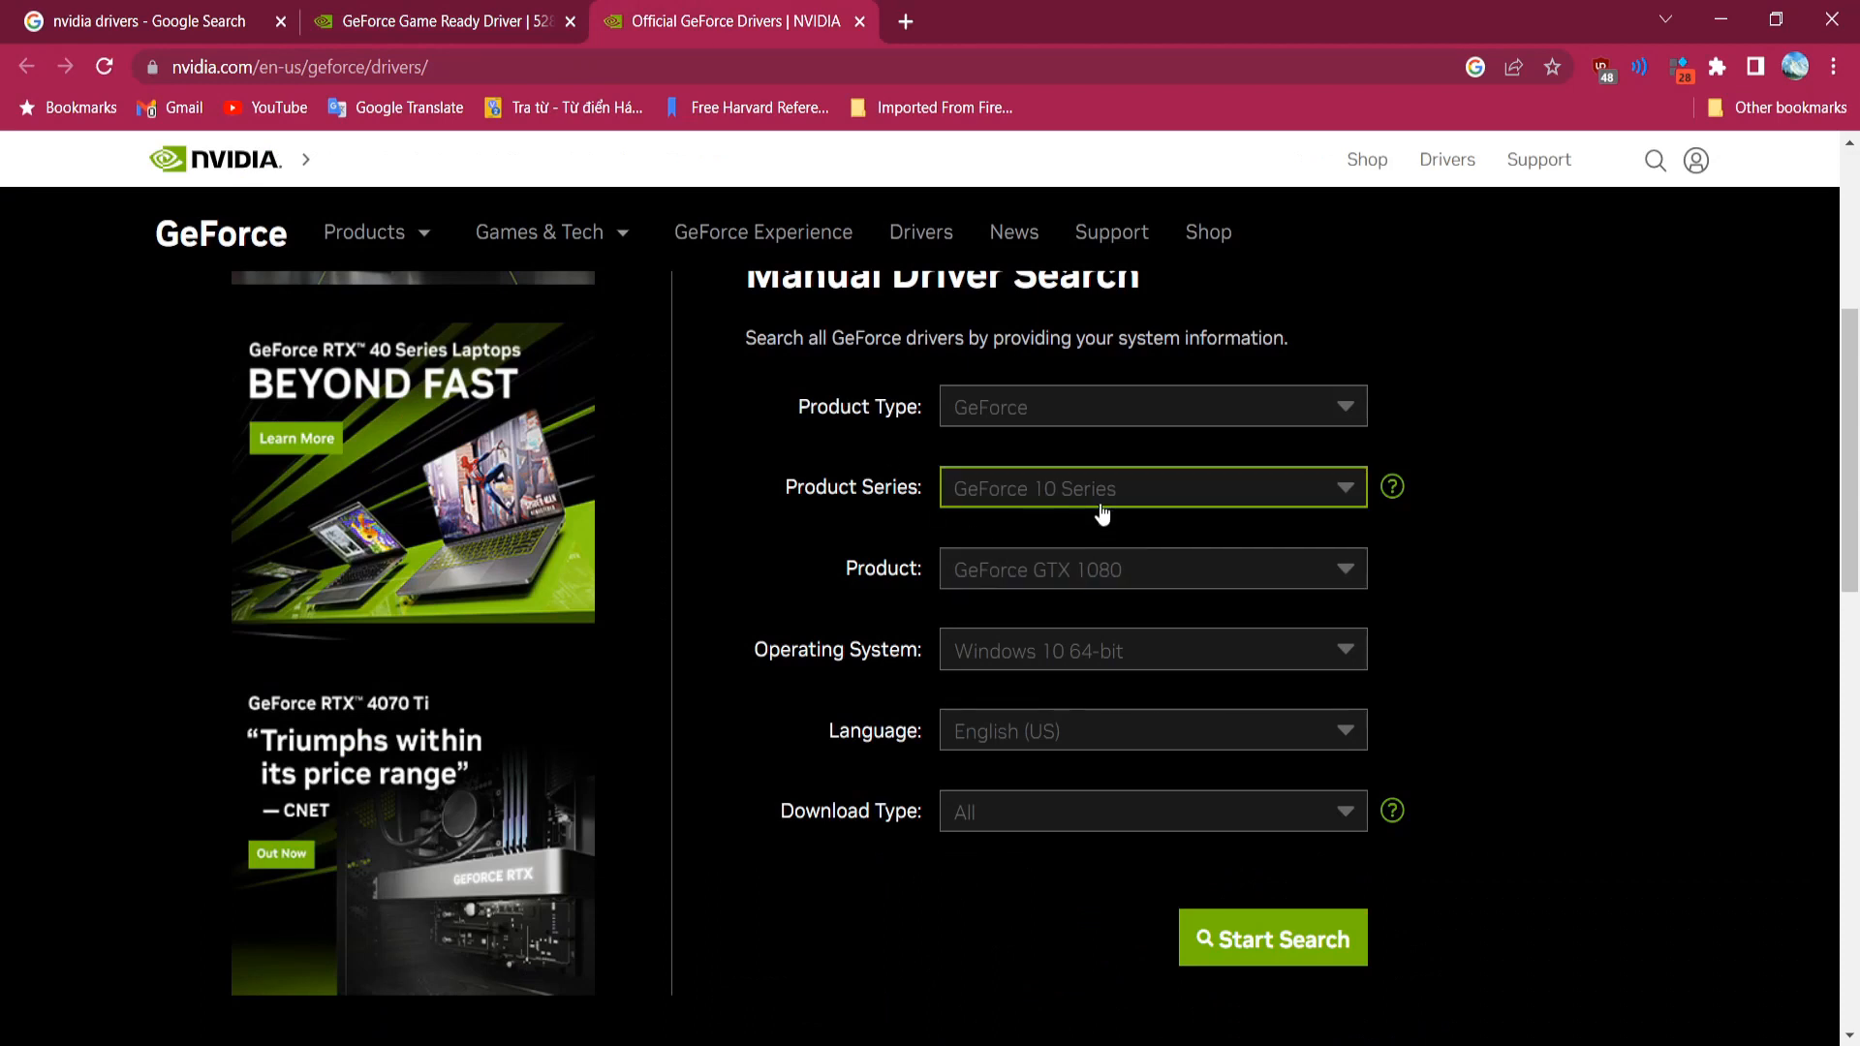
Step: Choose GeForce GTX 1060 as the product and start the GeForce driver search
click(1079, 578)
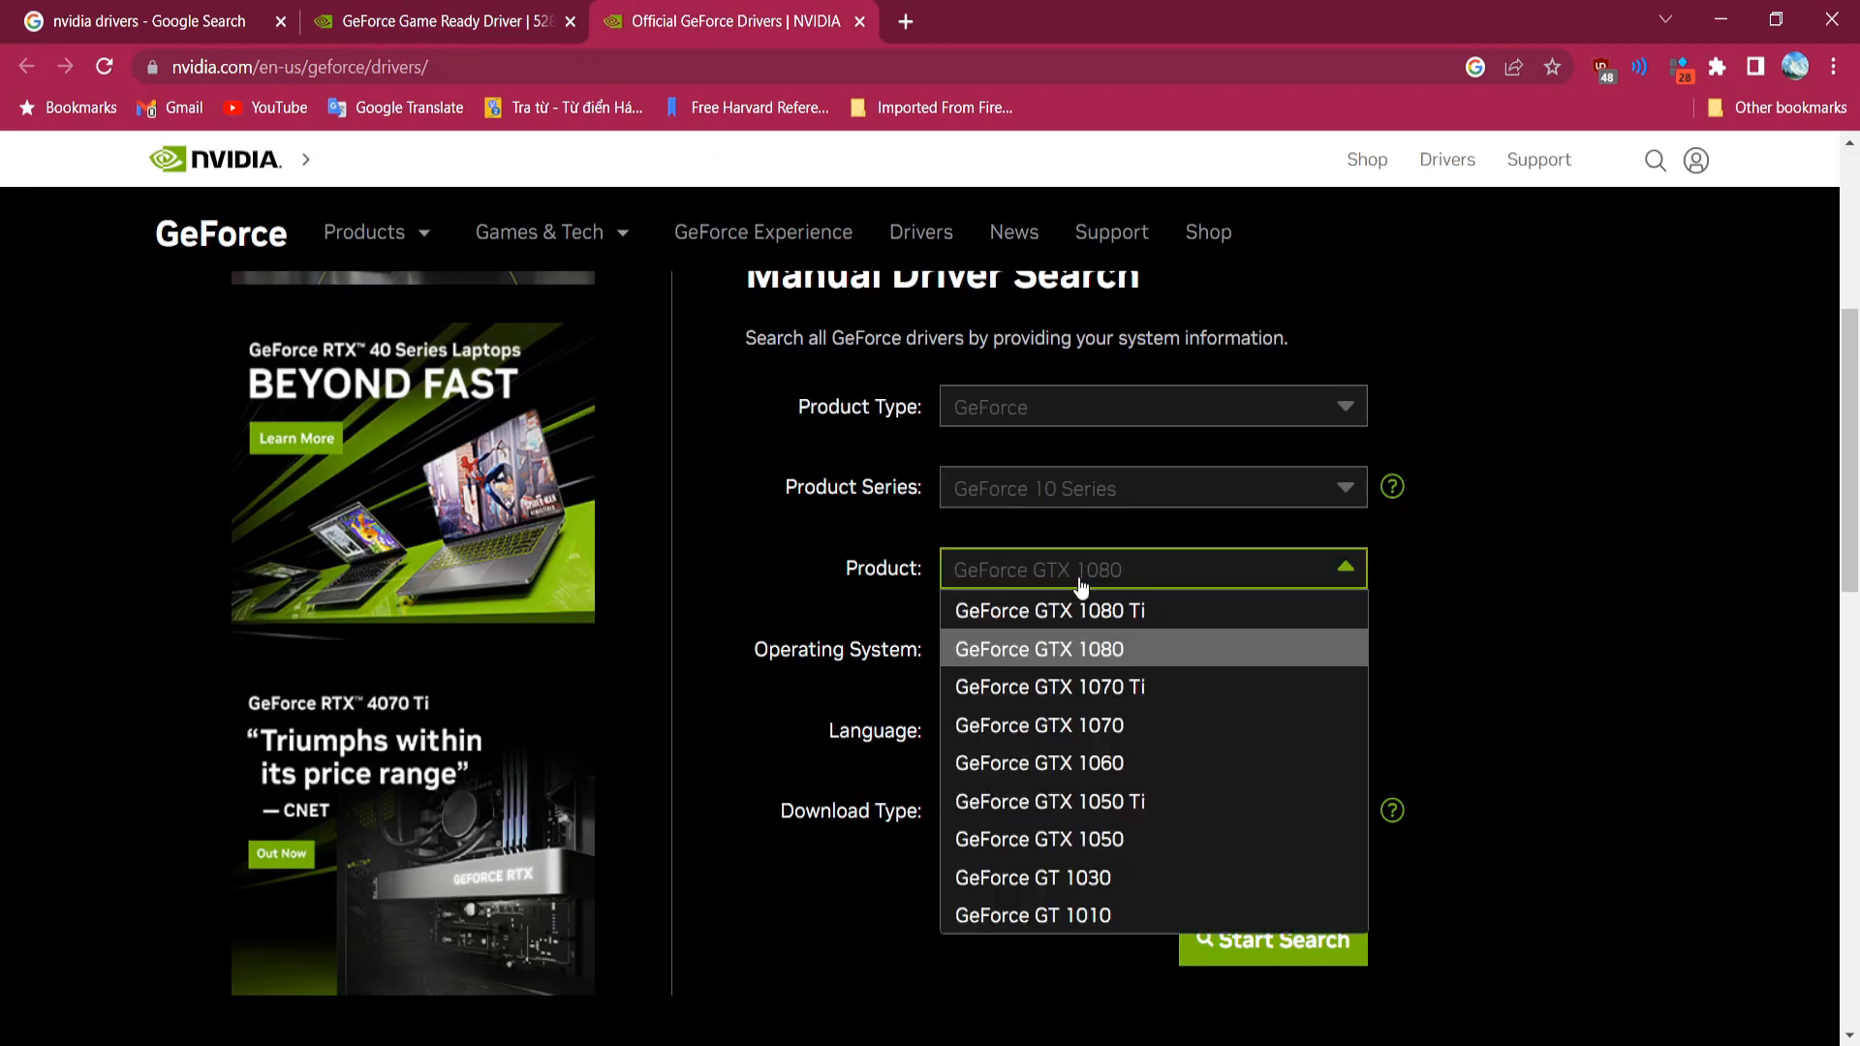
click(1053, 766)
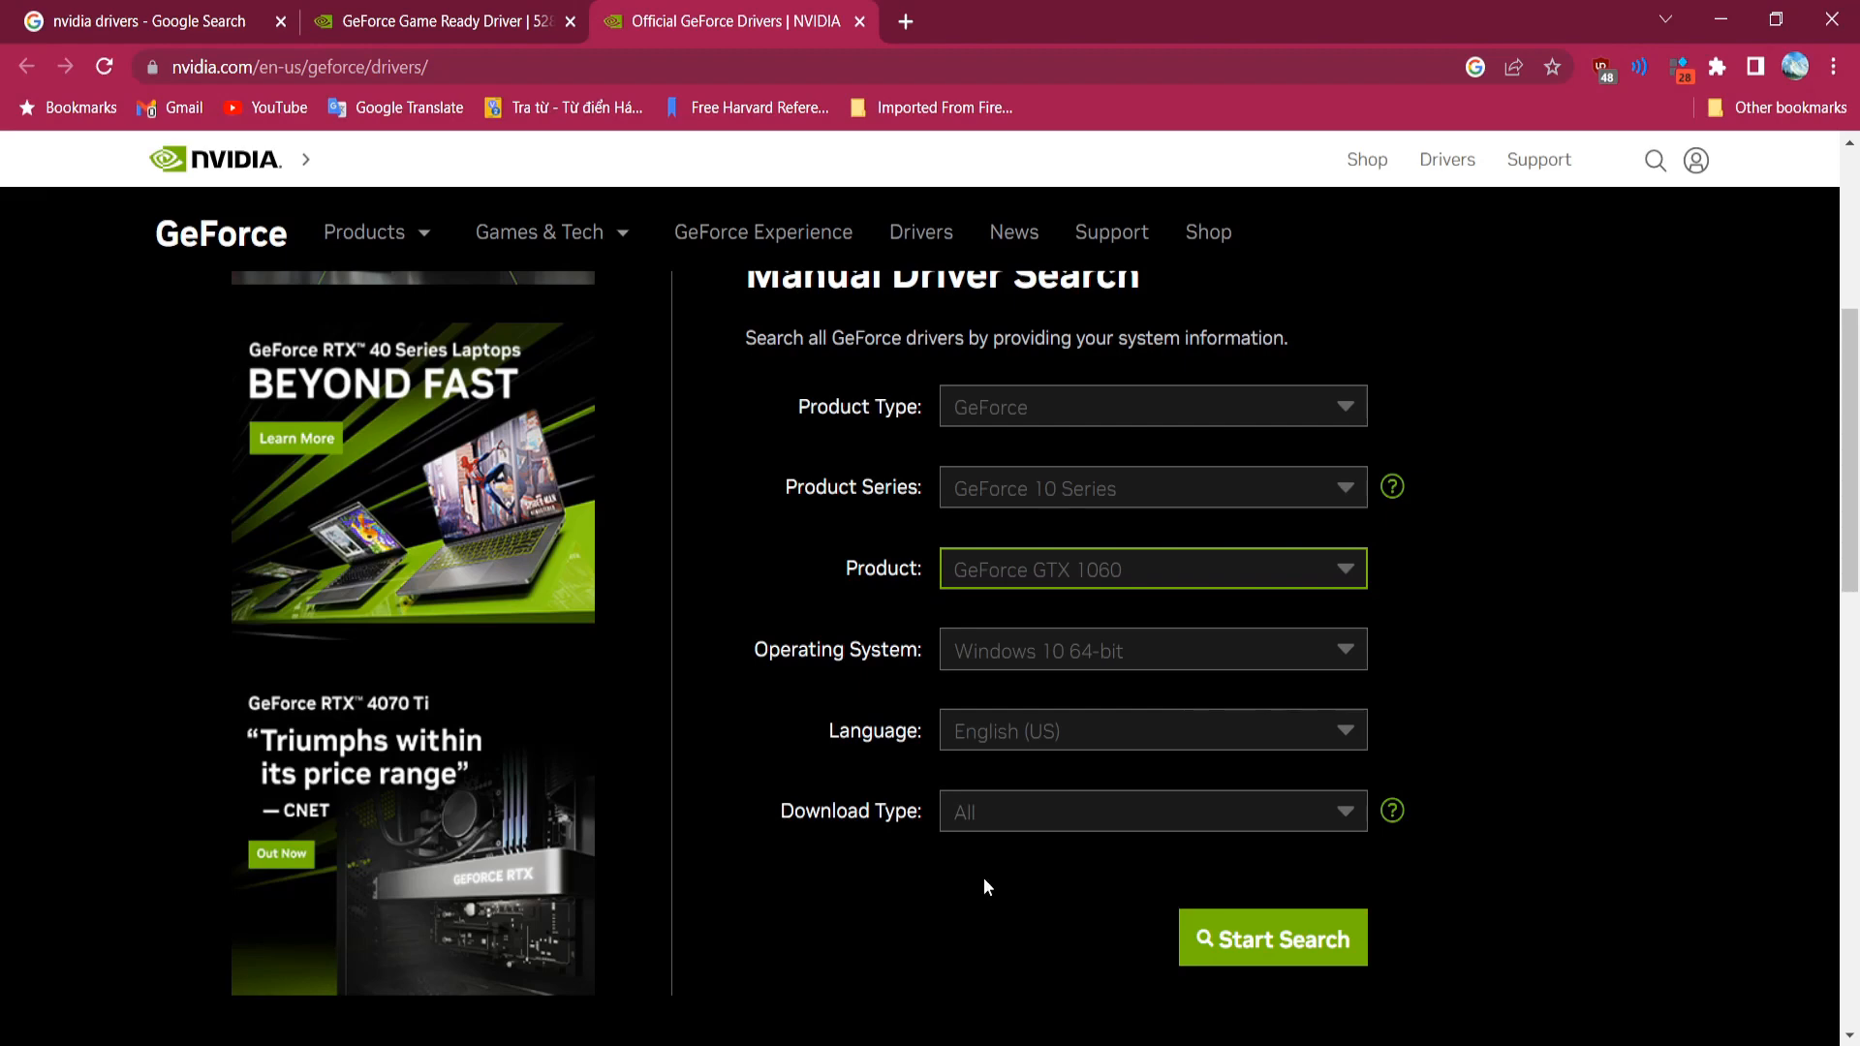
click(1262, 952)
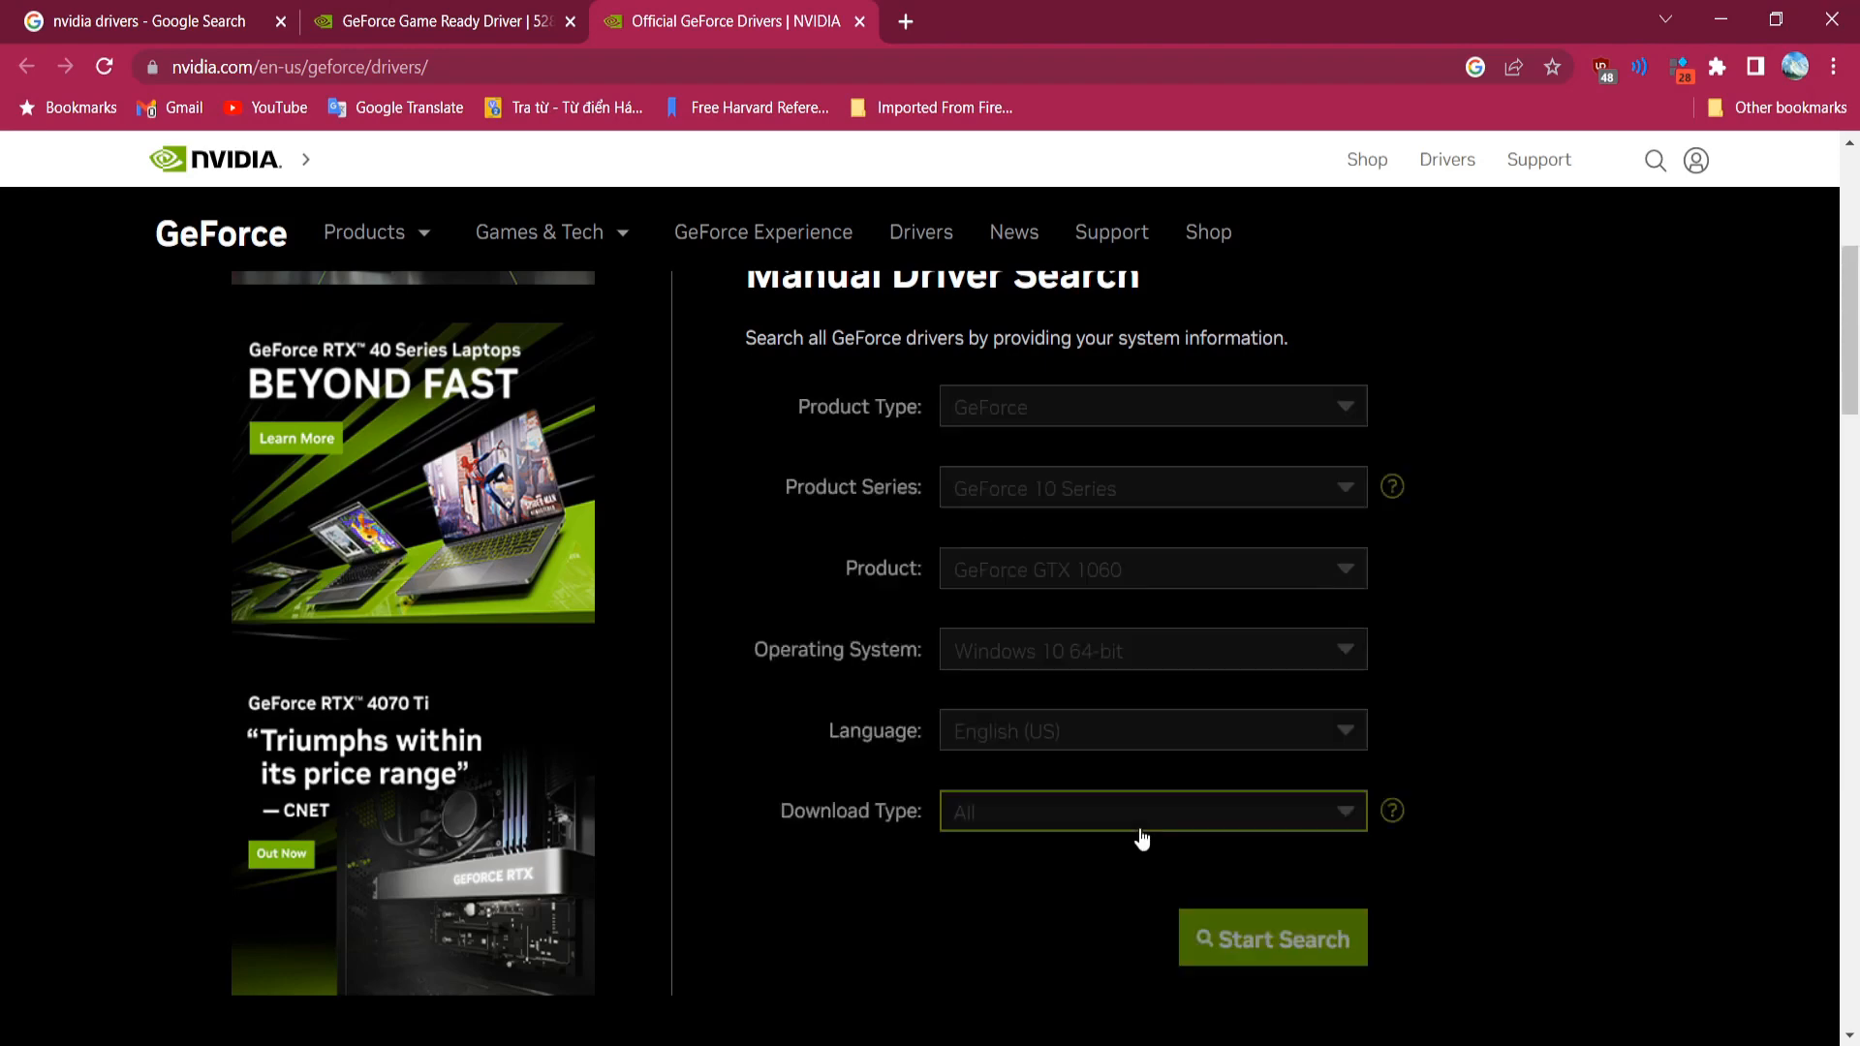
scroll(1146, 804, down, 10)
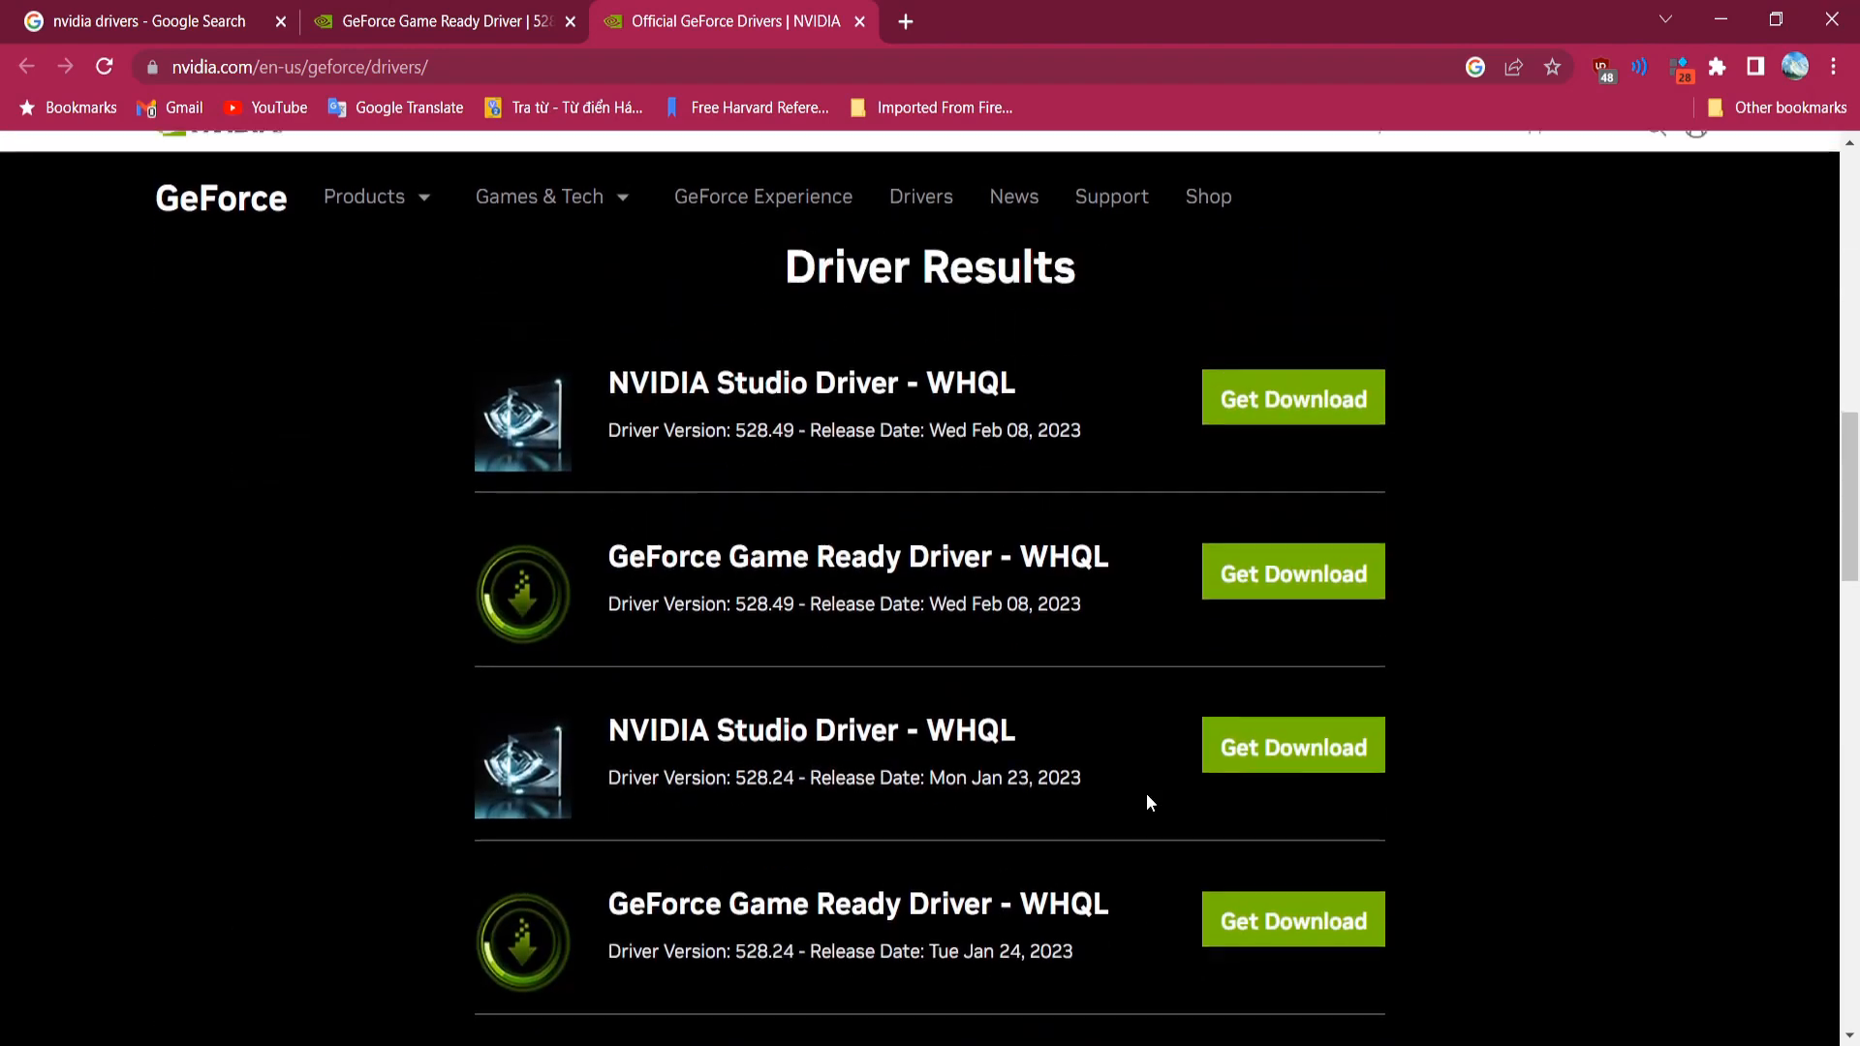
Step: Open the GeForce Game Ready Driver 528.49 result's Get Download page in a new tab
scroll(1147, 803, up, 1)
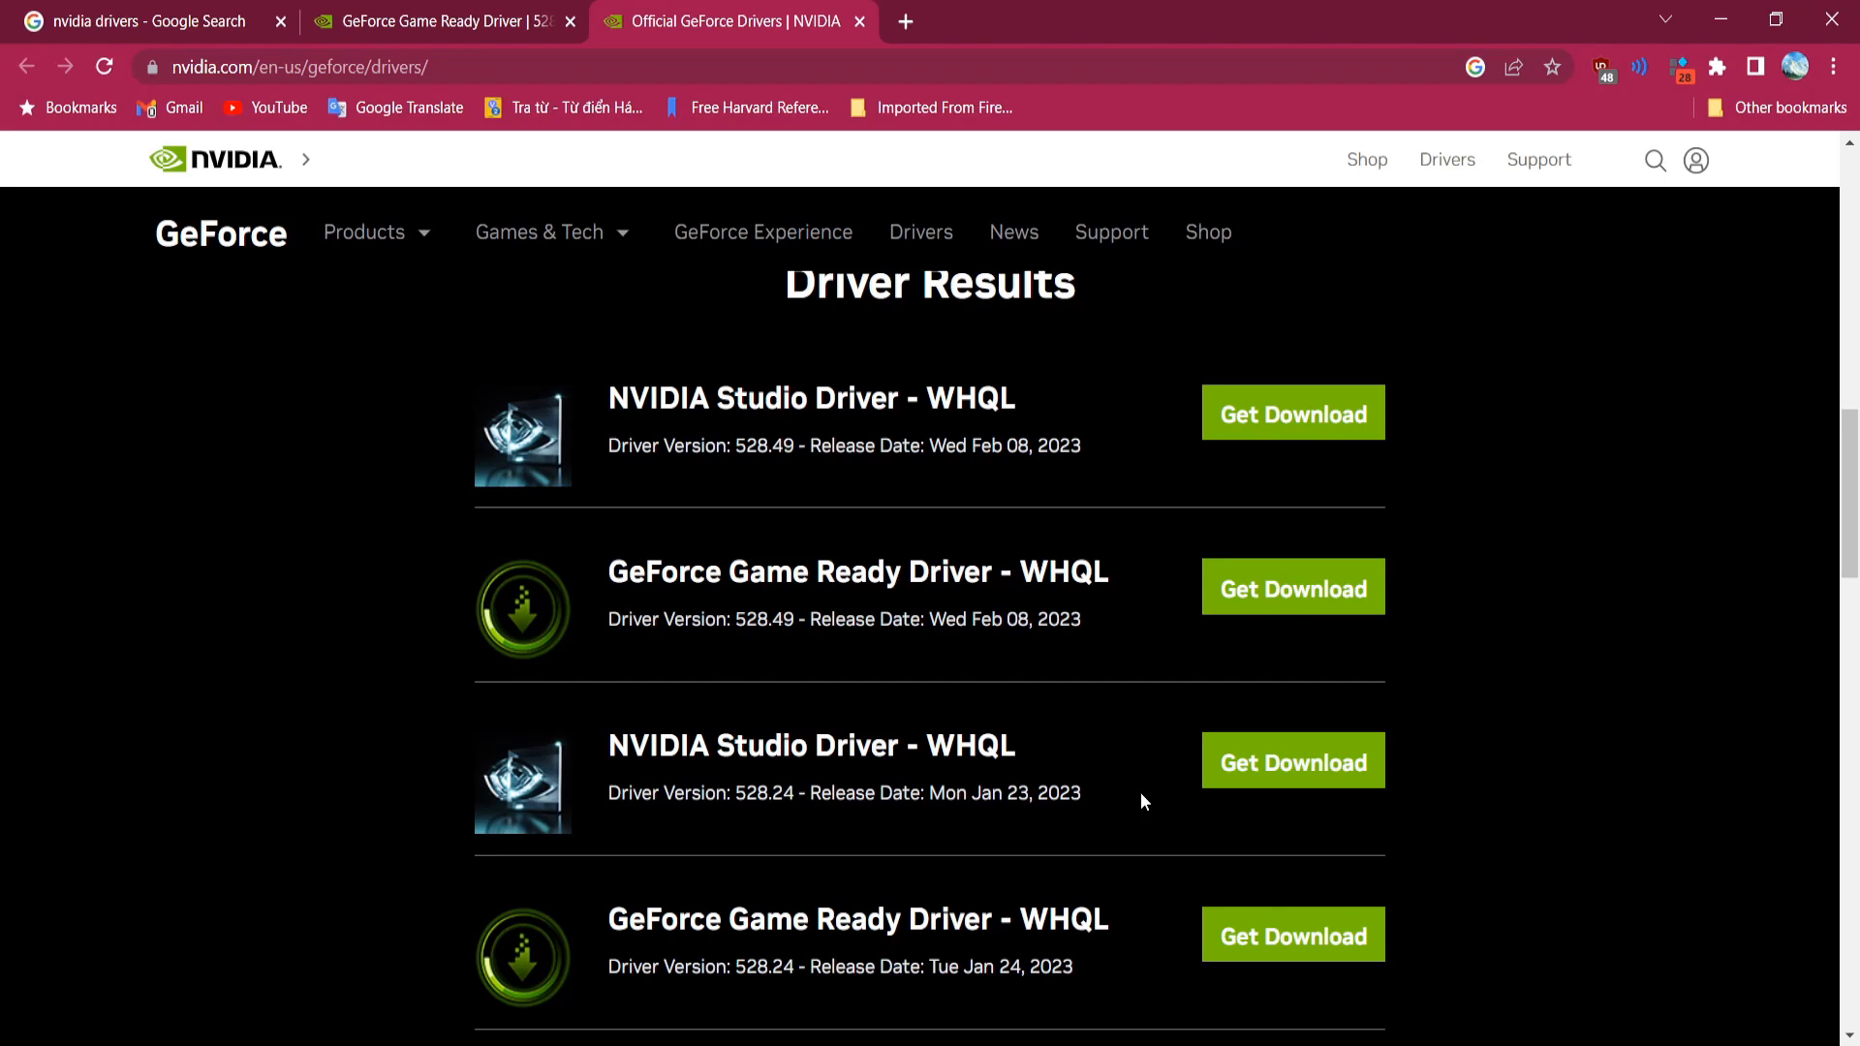
scroll(1003, 734, up, 8)
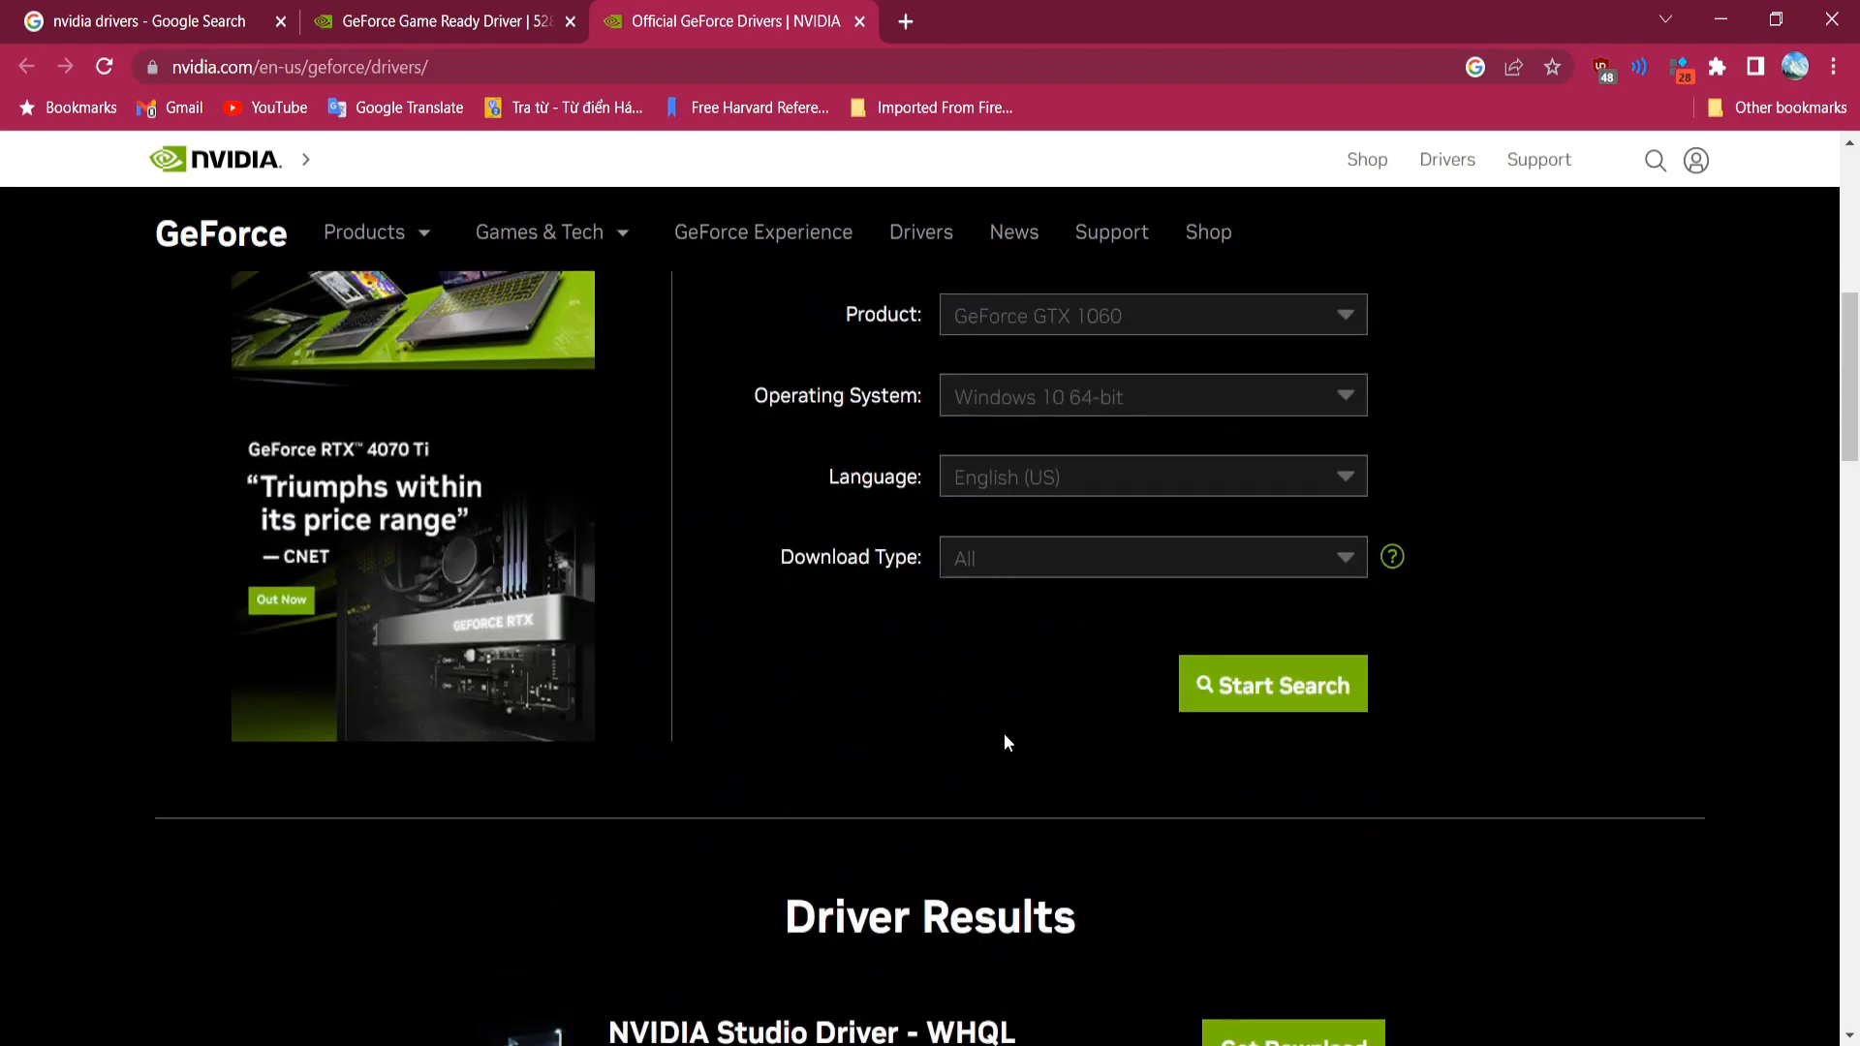
scroll(1003, 734, down, 8)
scroll(1007, 731, down, 1)
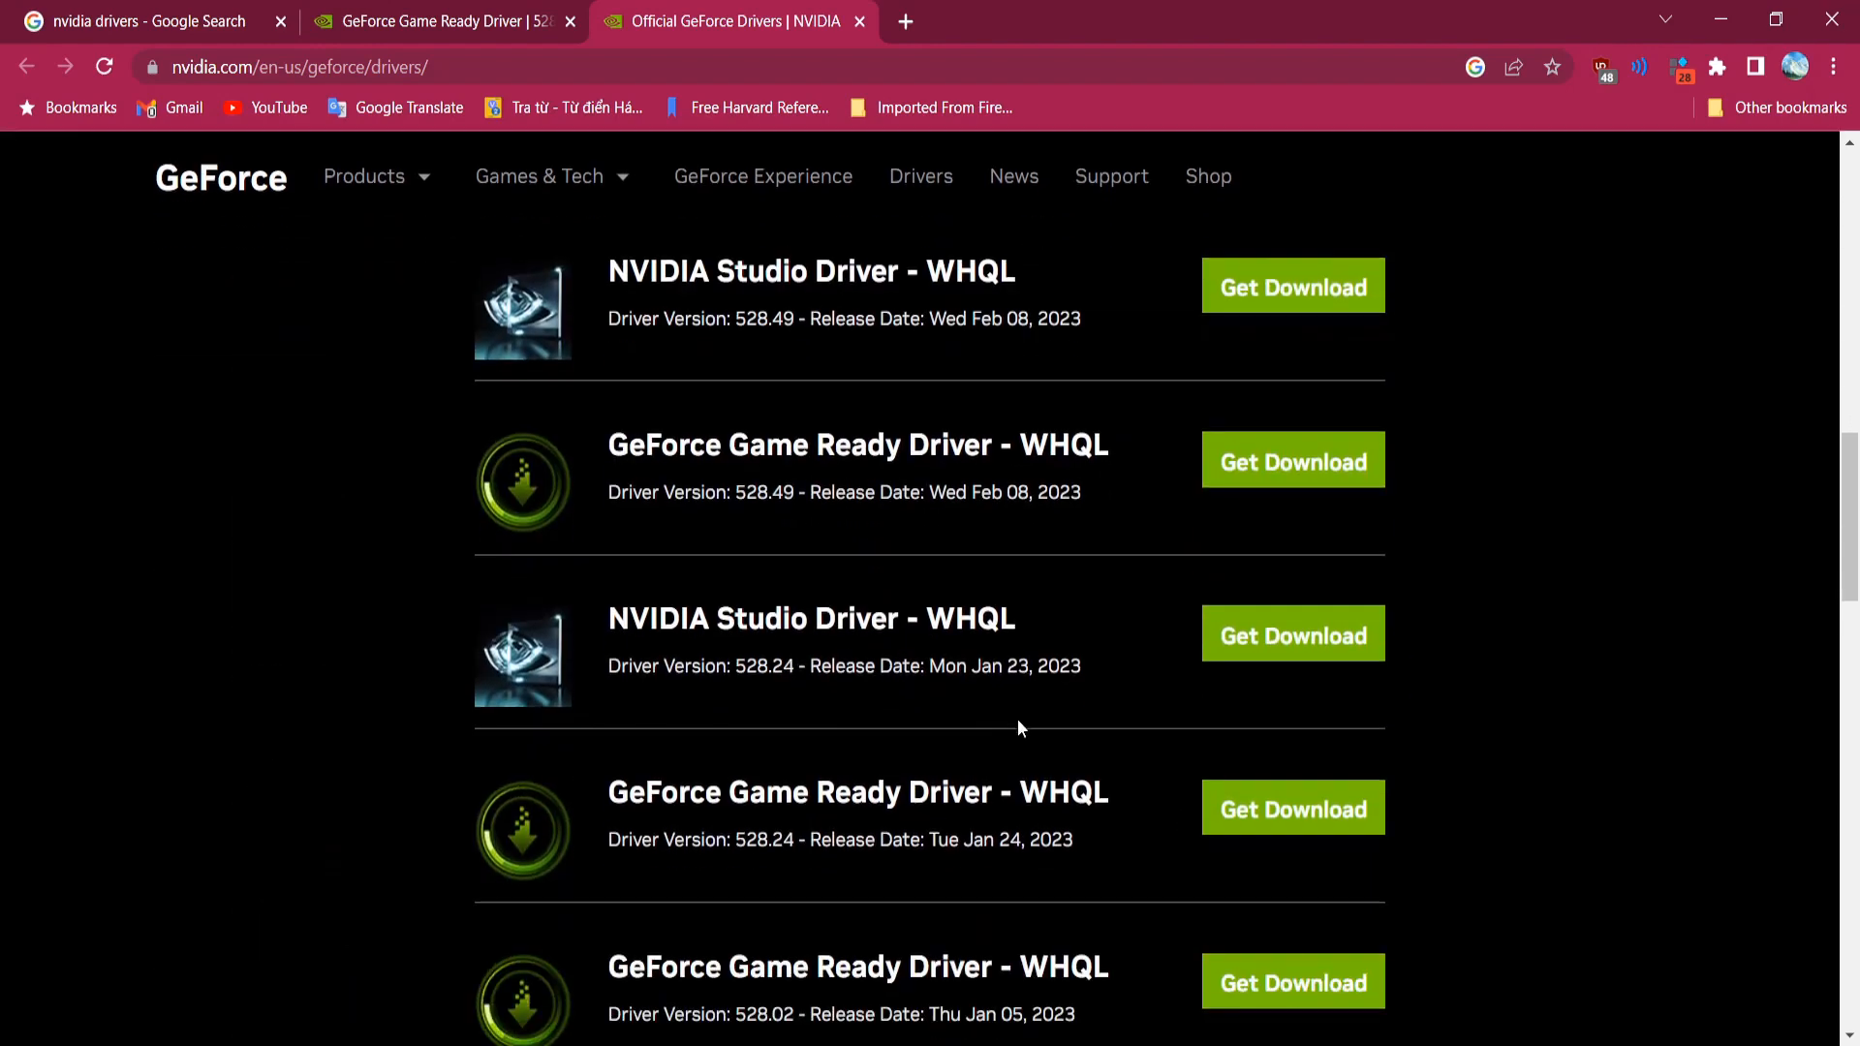
scroll(1027, 641, up, 2)
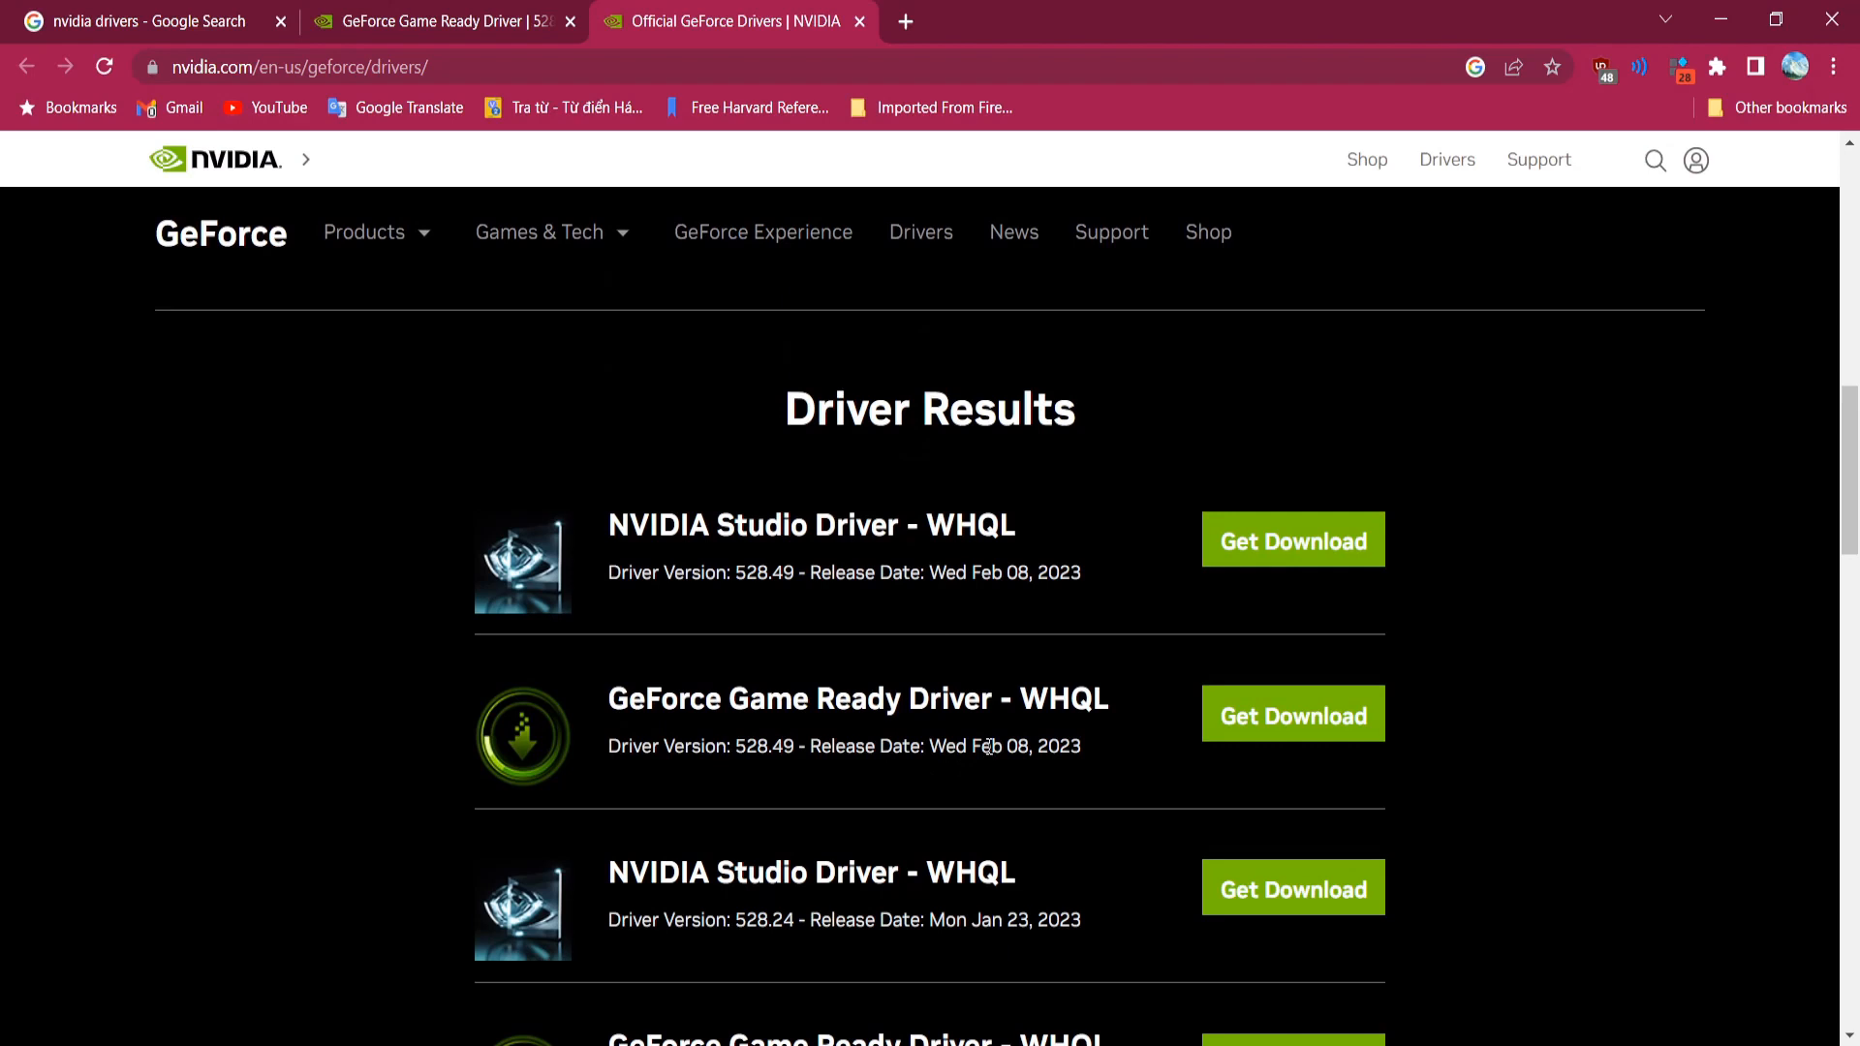
mouse_move(982, 746)
mouse_down()
mouse_move(1088, 746)
mouse_move(964, 771)
mouse_move(975, 756)
mouse_up()
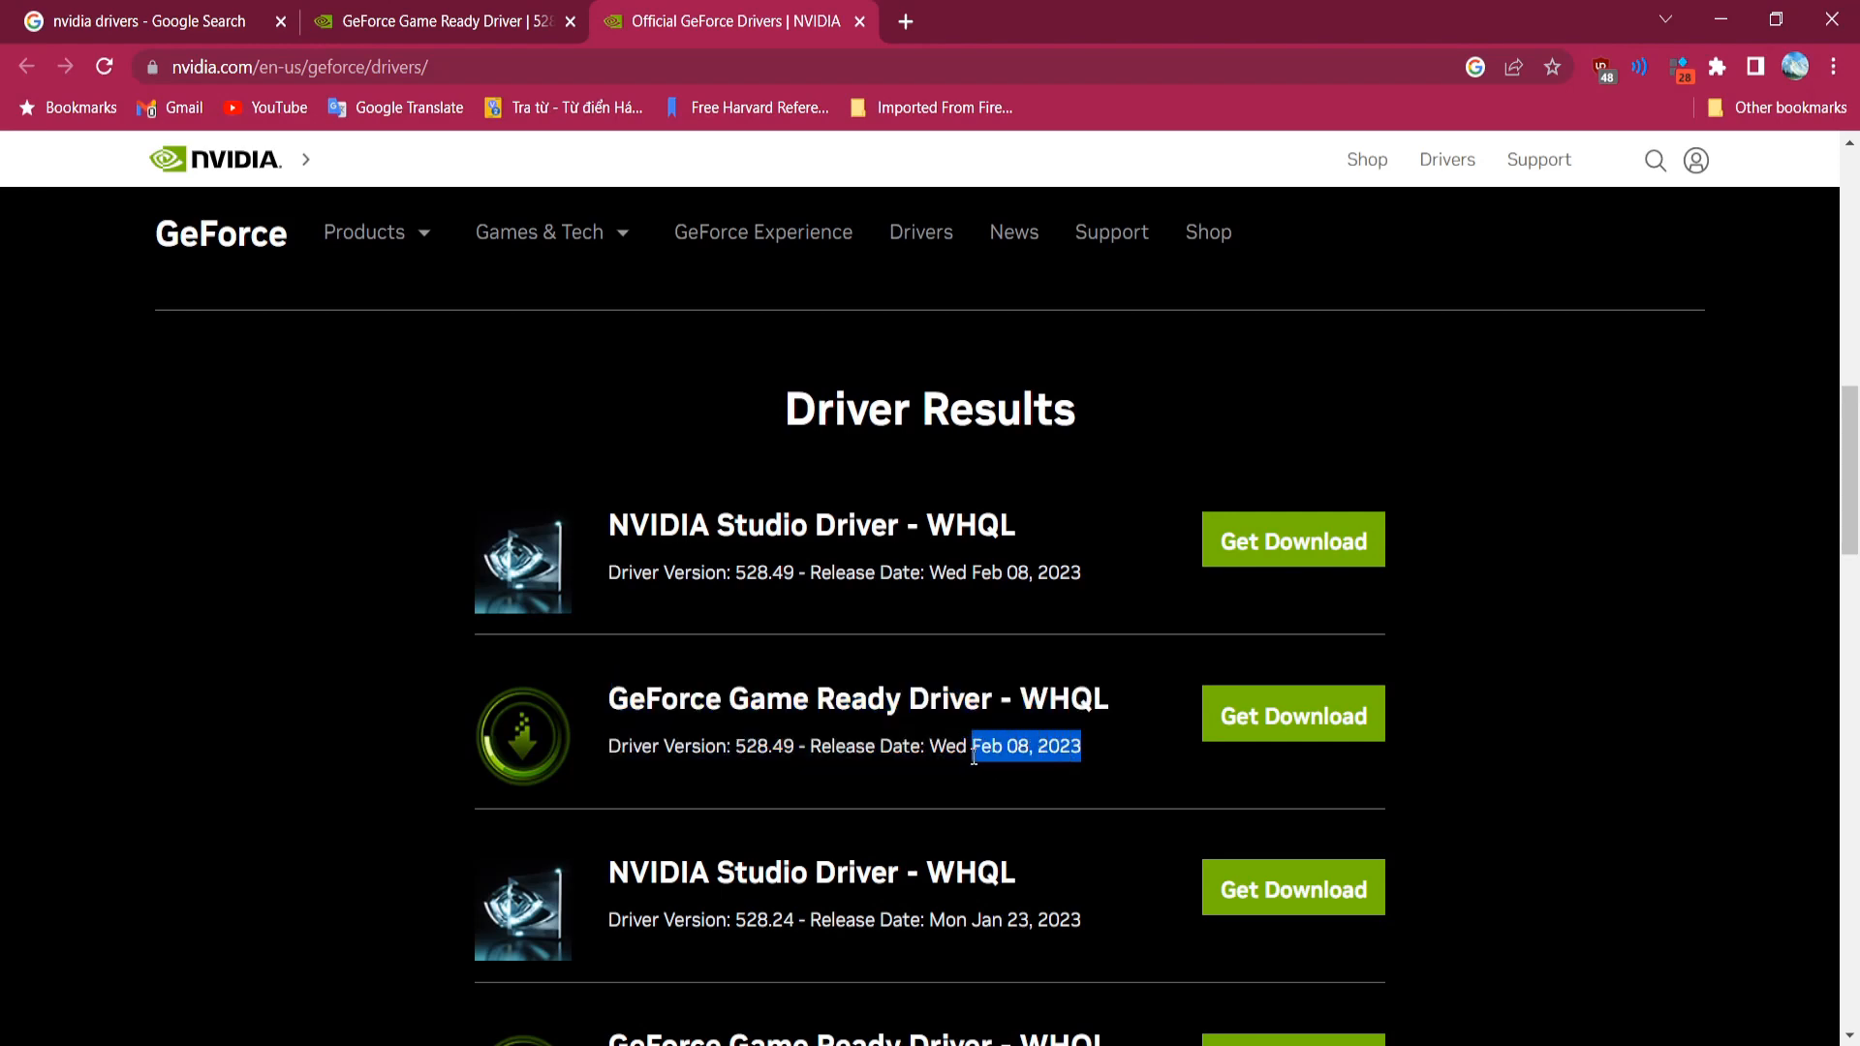
click(969, 742)
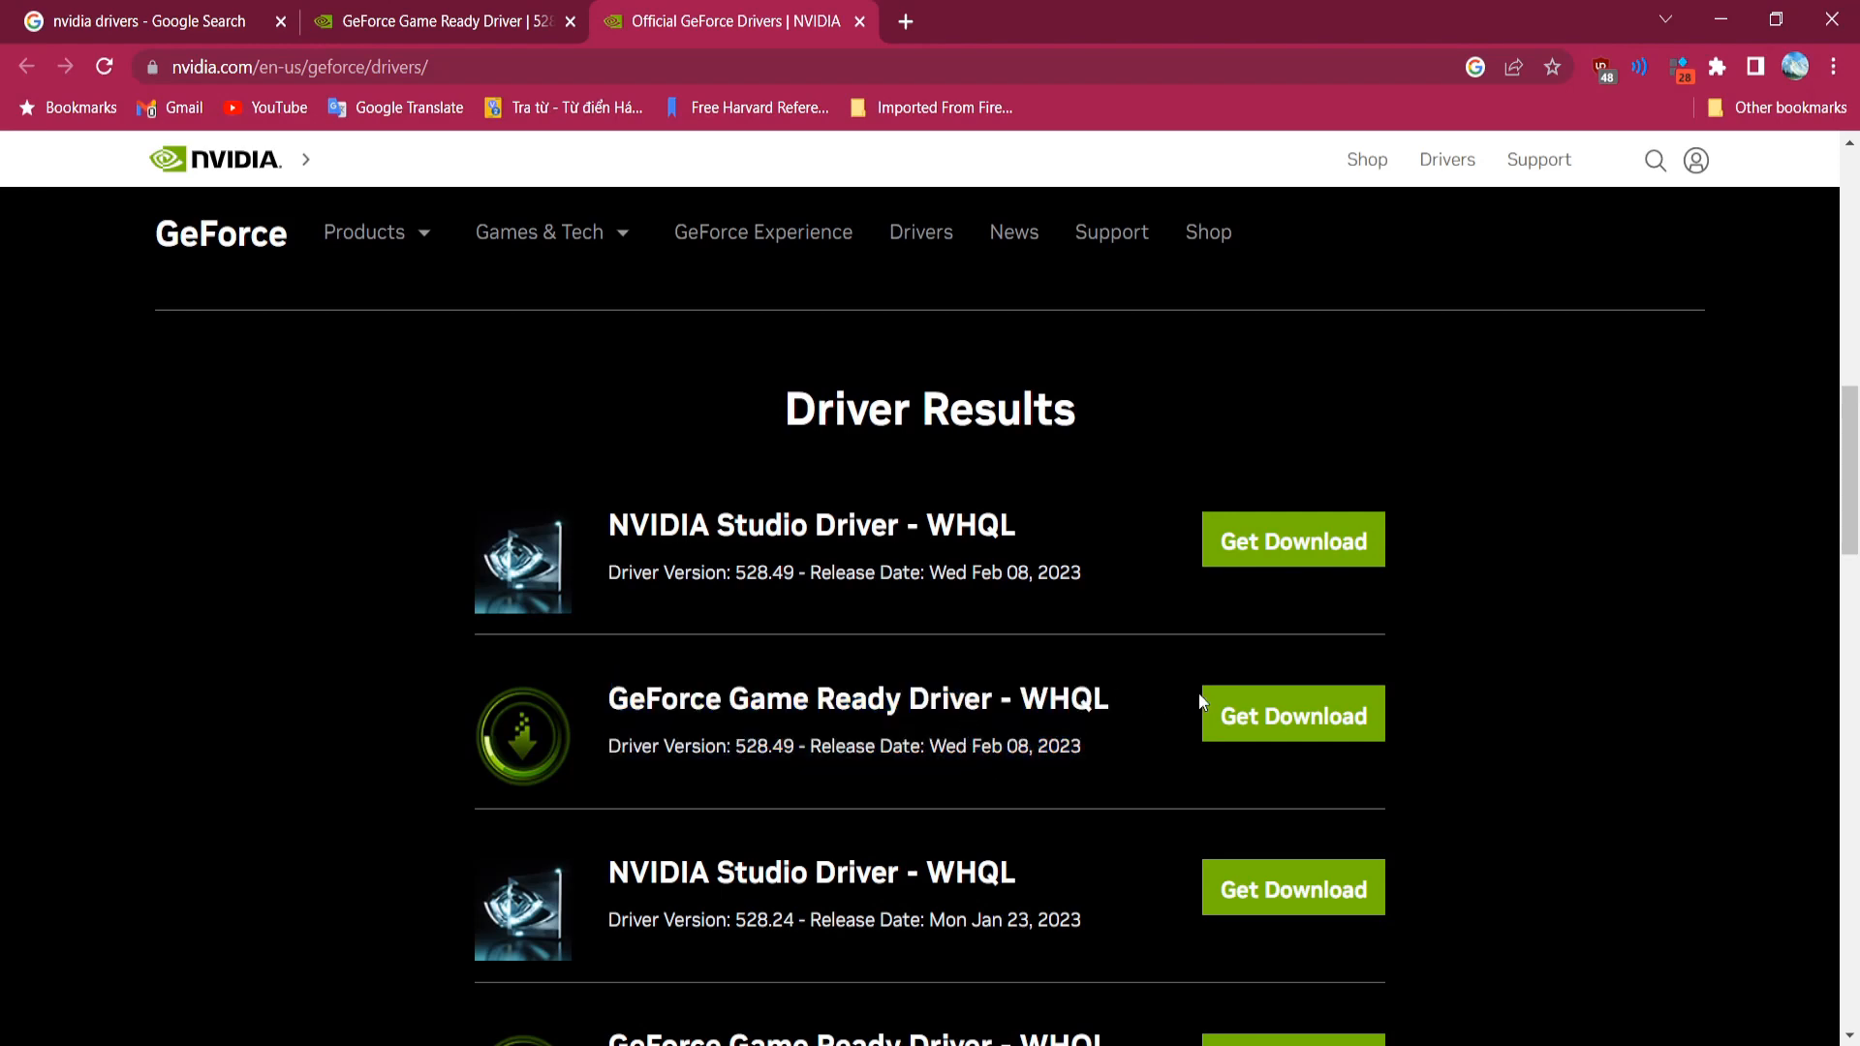
click(1231, 707)
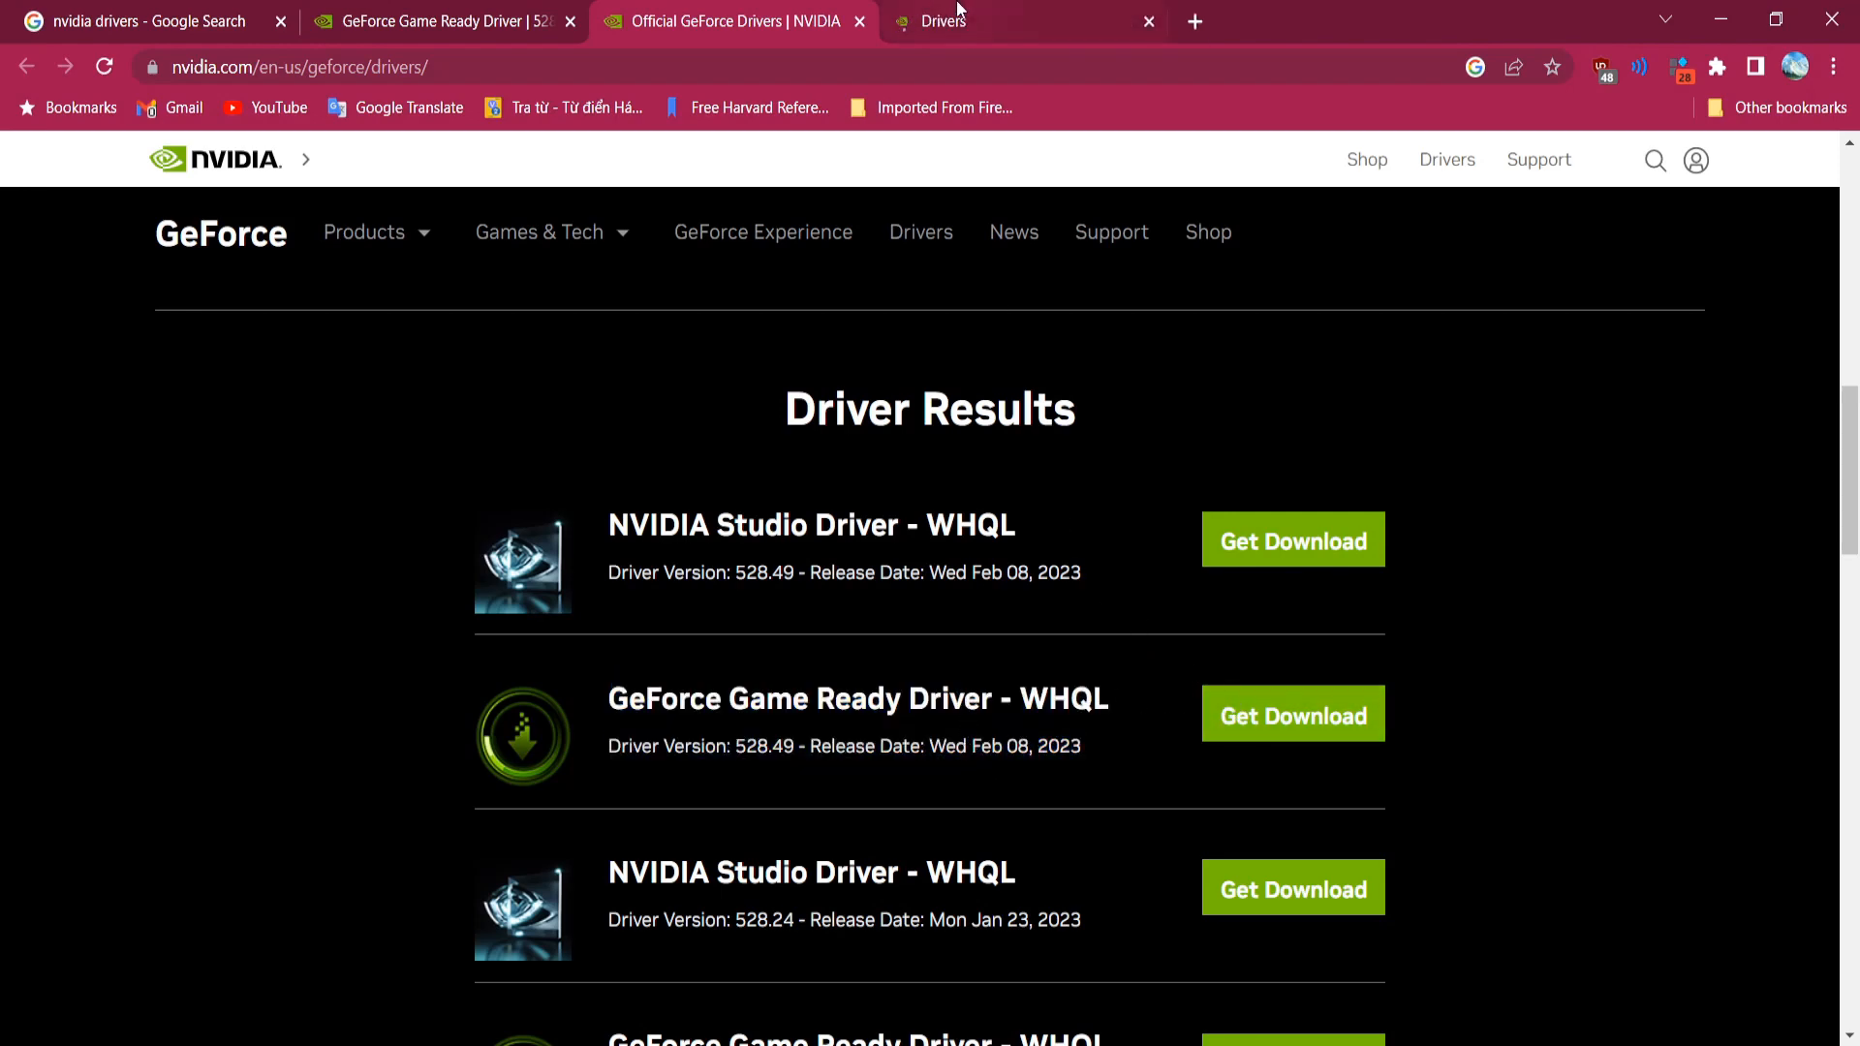
Step: Look over the 528.49 driver page in its new tab, then close that tab
click(954, 17)
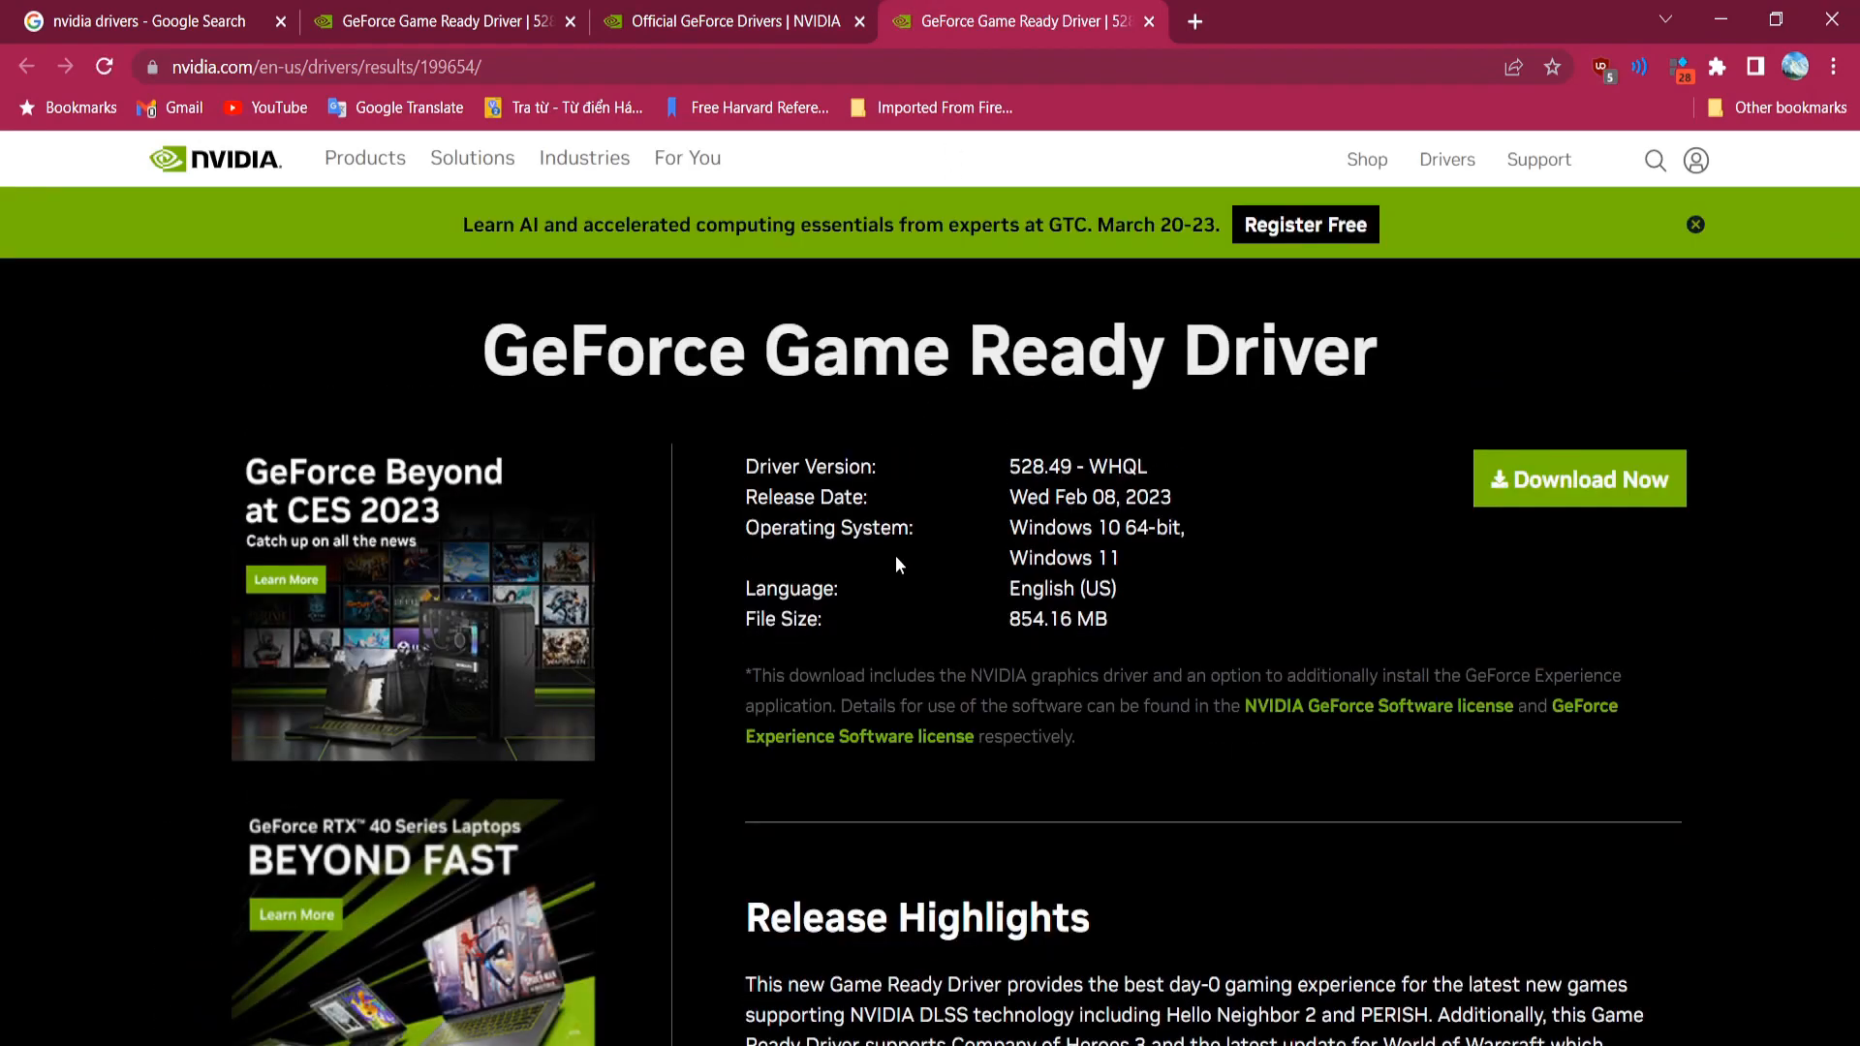
scroll(896, 557, down, 3)
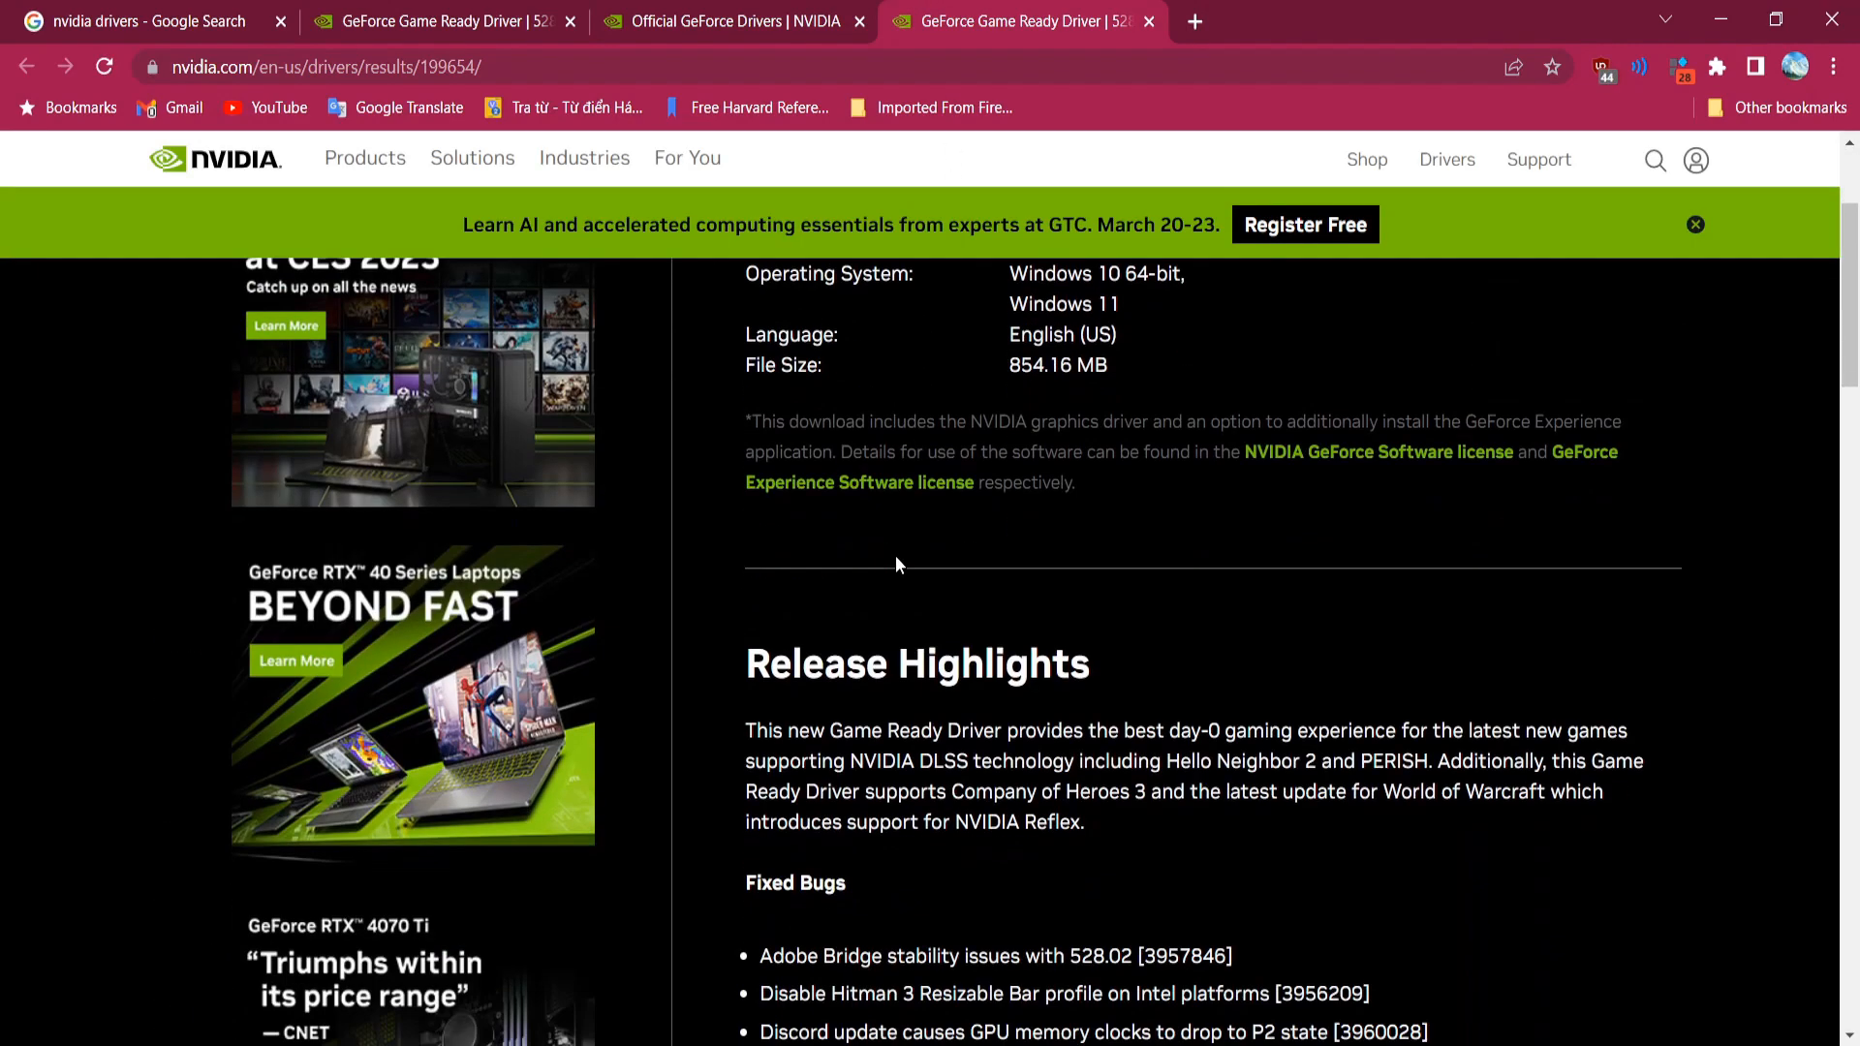
scroll(1024, 612, up, 3)
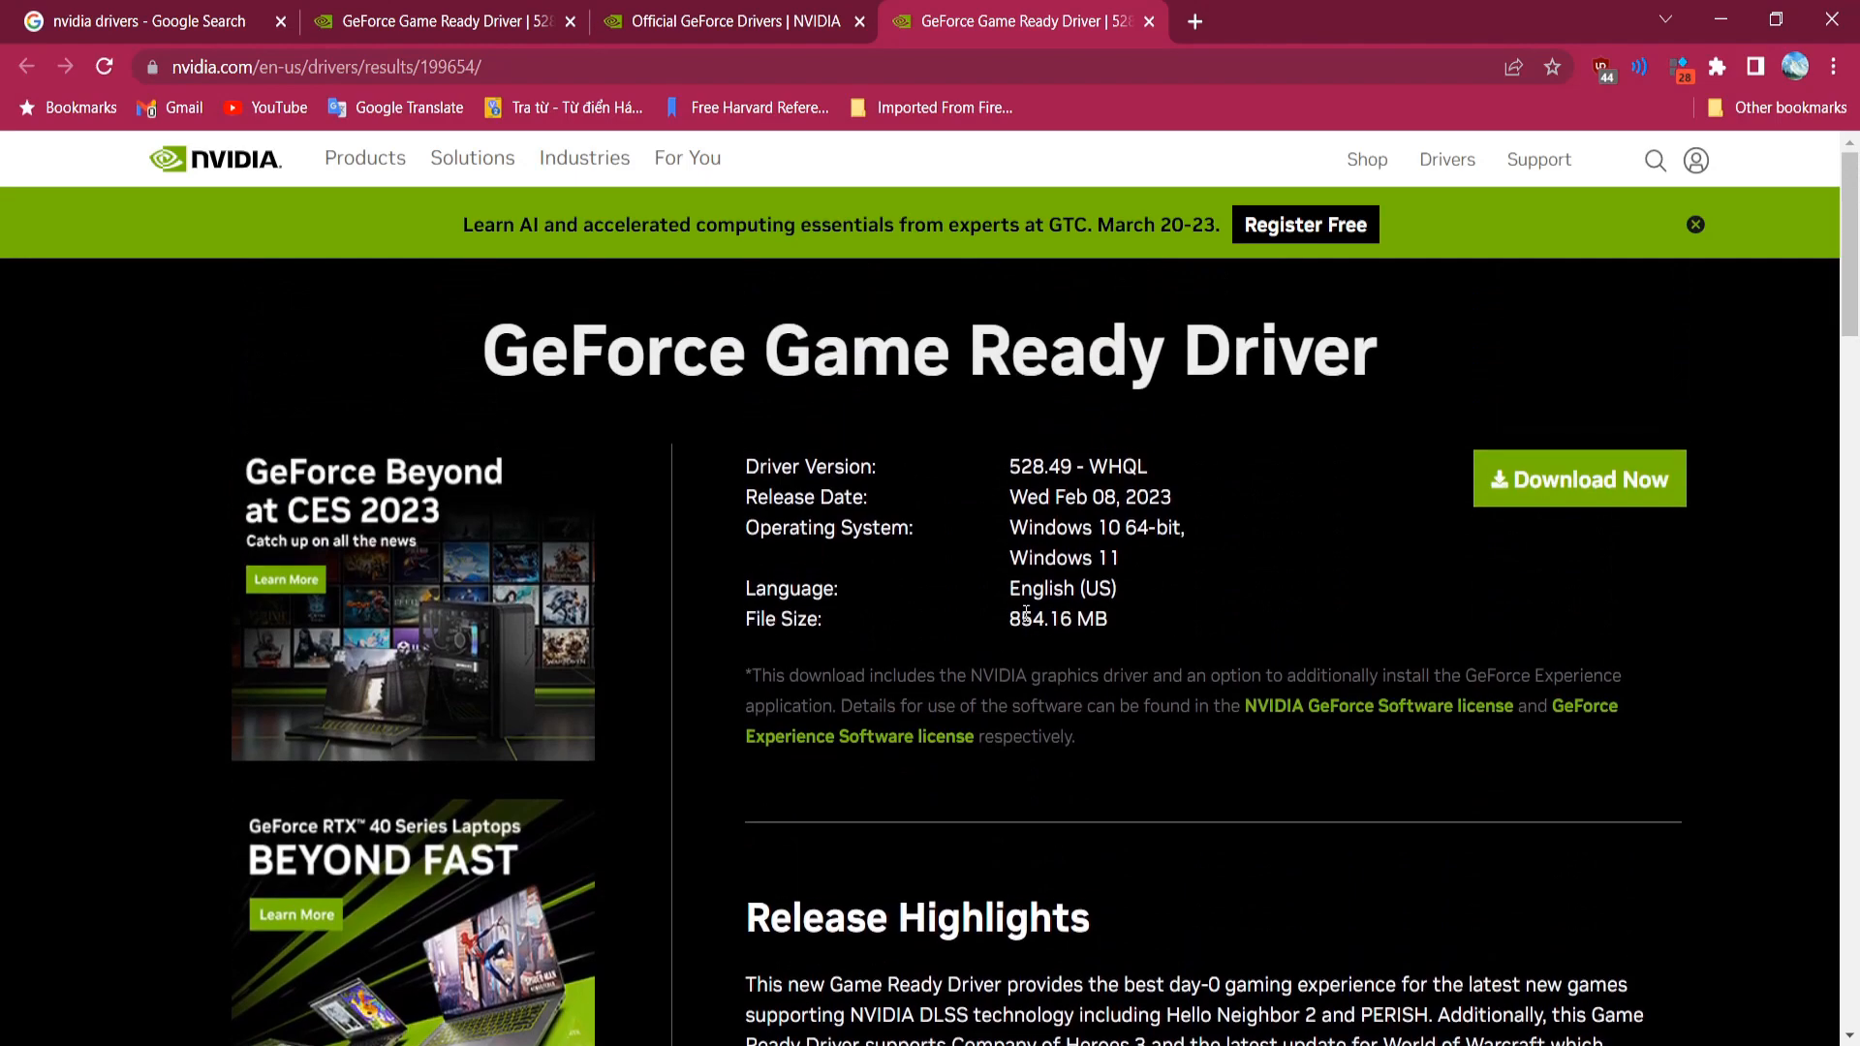
scroll(1024, 612, down, 3)
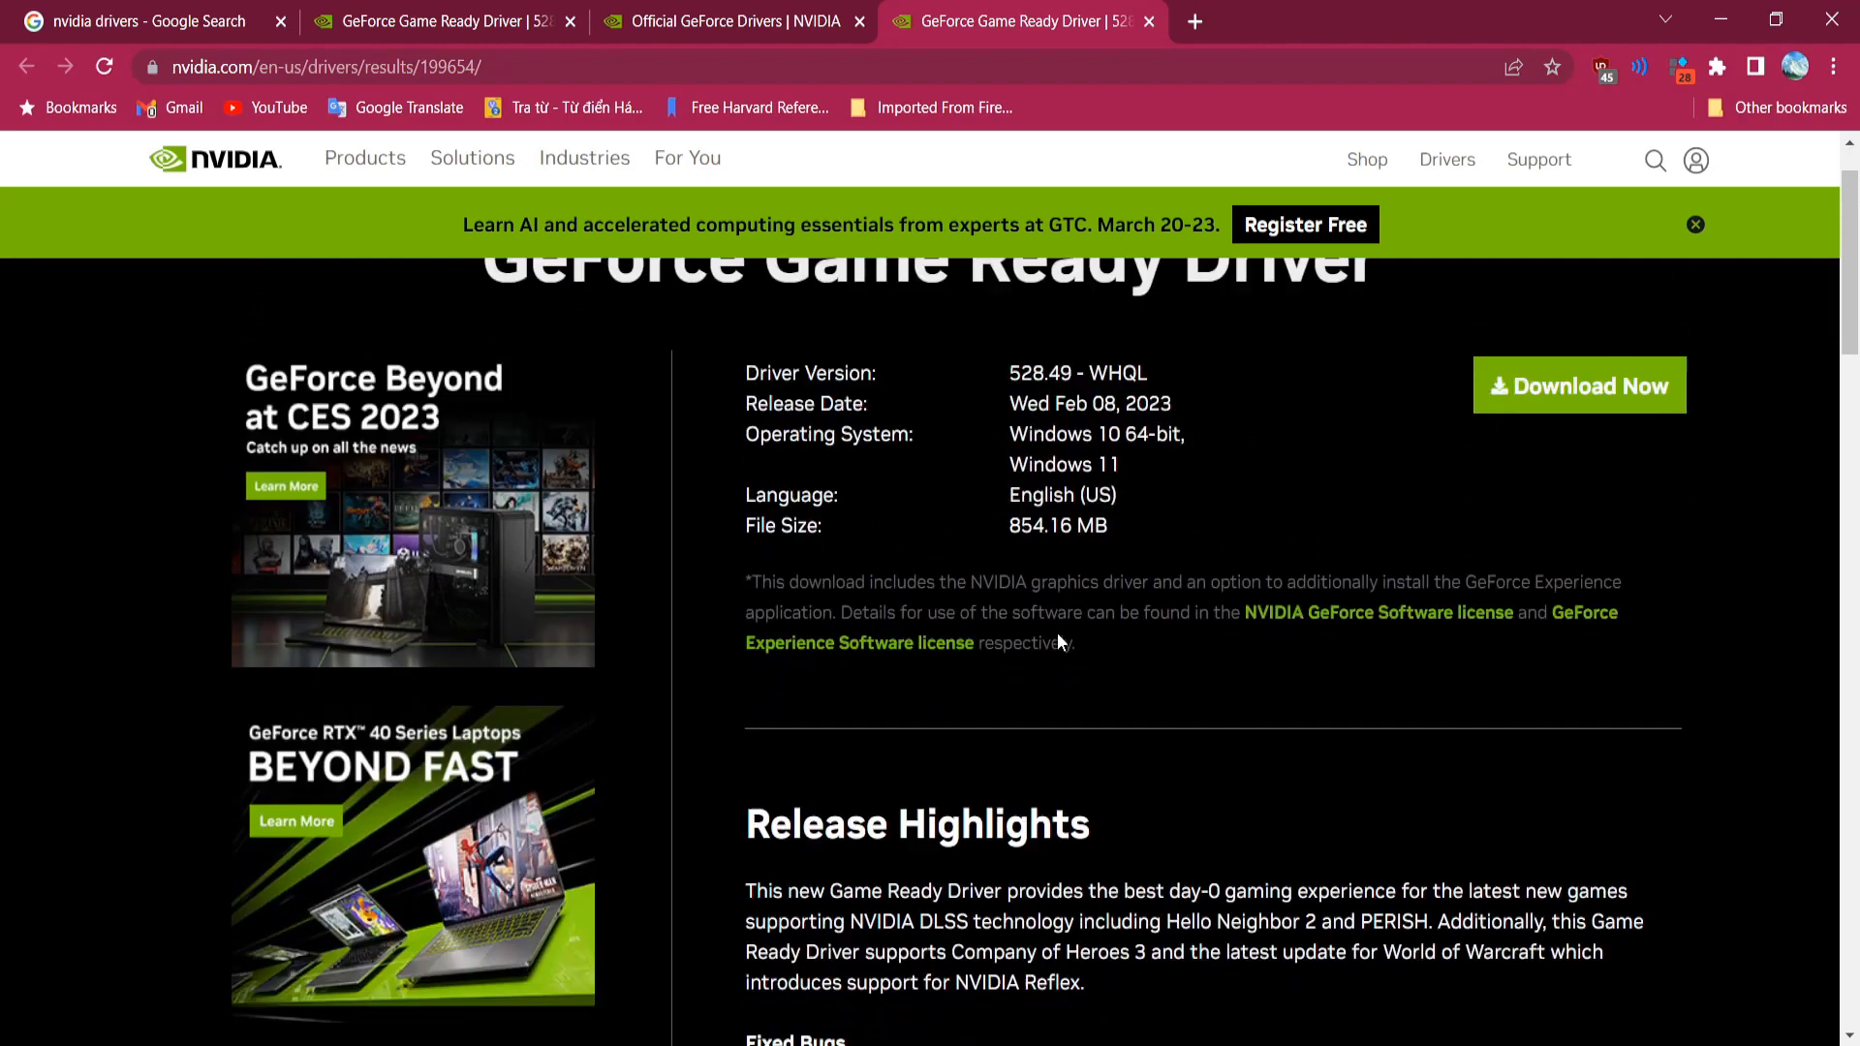
scroll(1058, 641, up, 2)
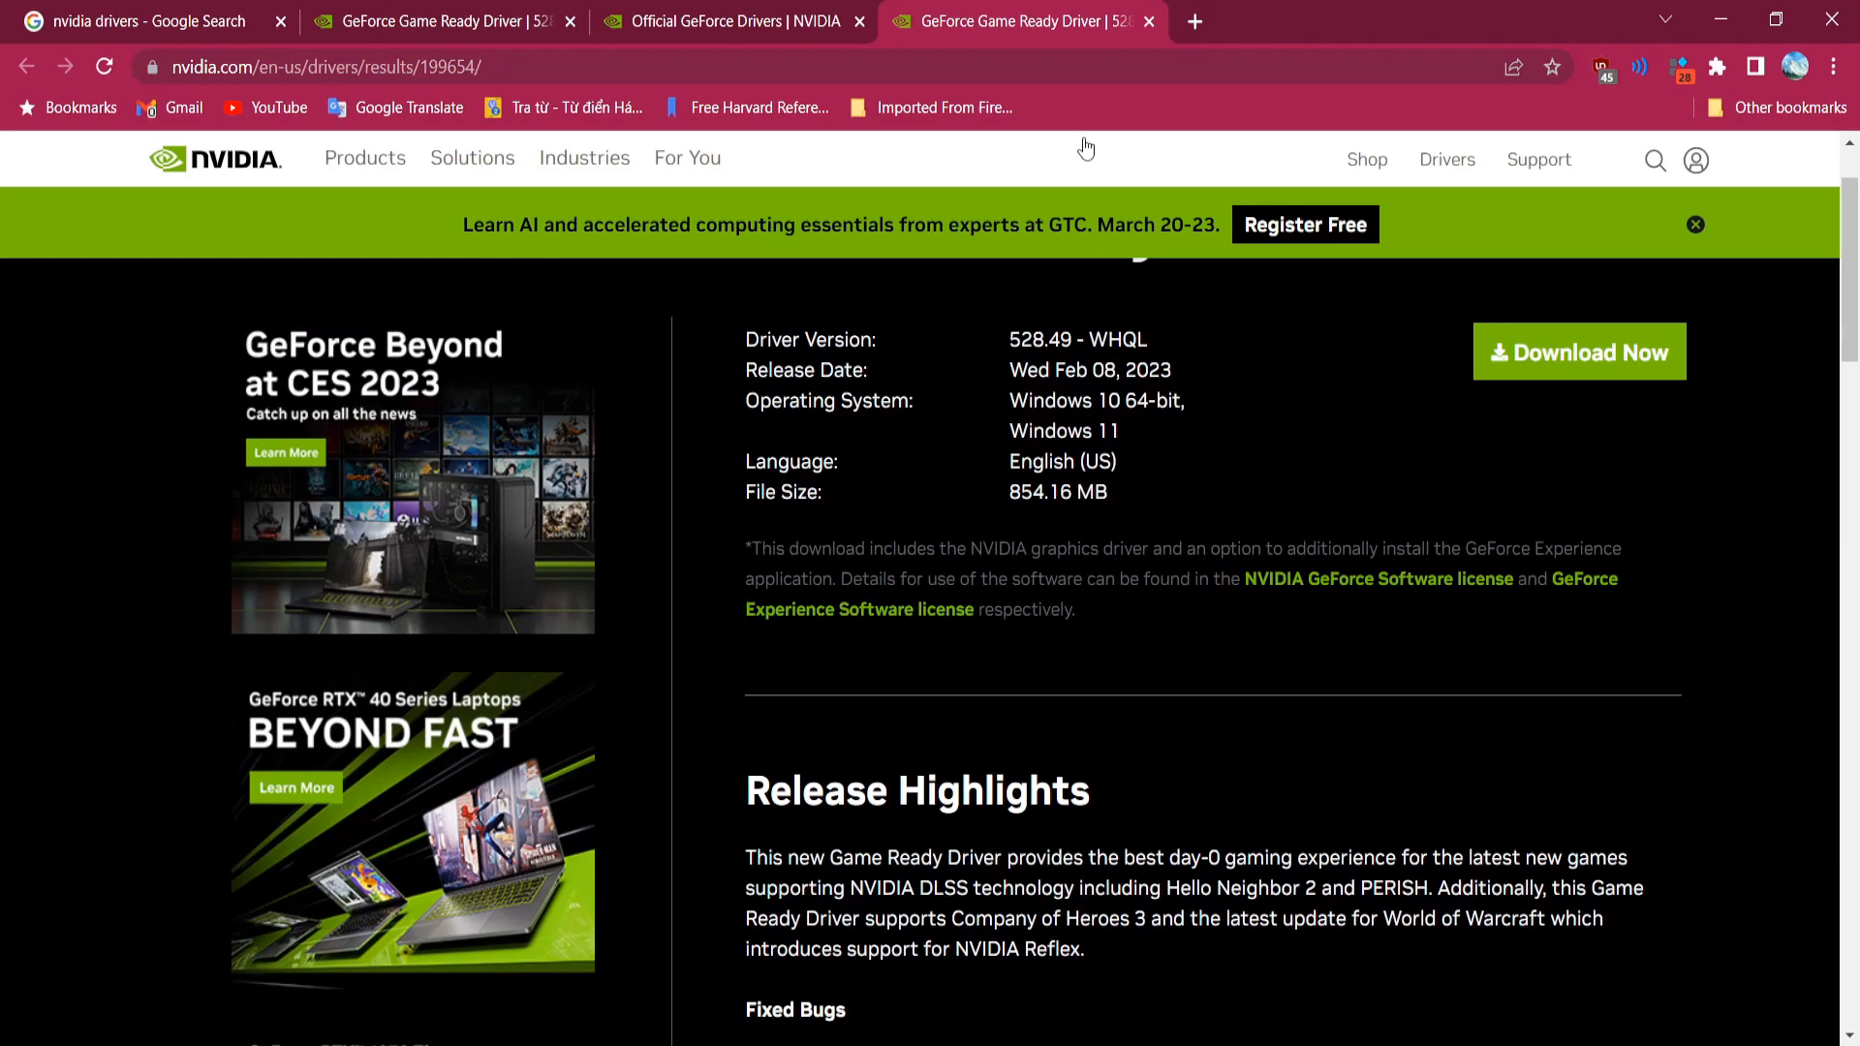
middle_click(1038, 13)
Step: Scroll the GTX 1060 driver results down to the 528.02 Game Ready entry and its release date
scroll(832, 723, down, 5)
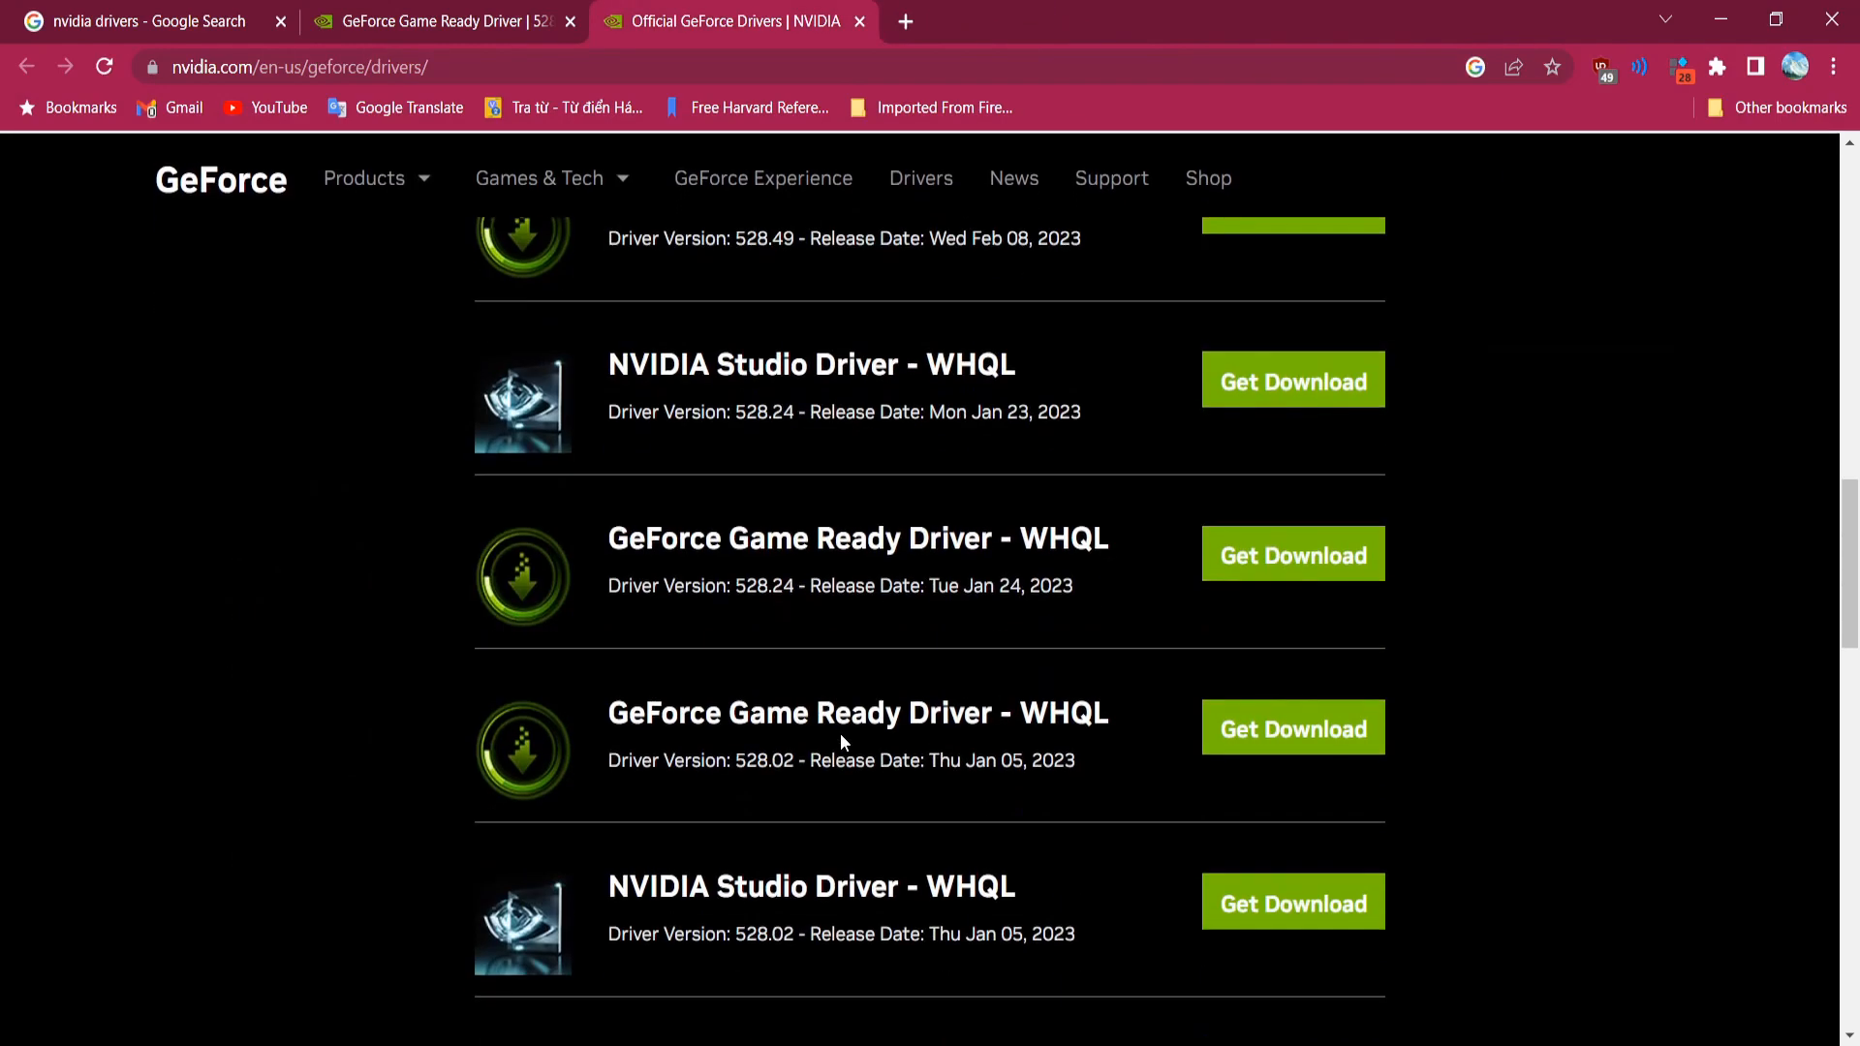
scroll(840, 734, down, 5)
scroll(840, 734, up, 3)
scroll(840, 734, up, 10)
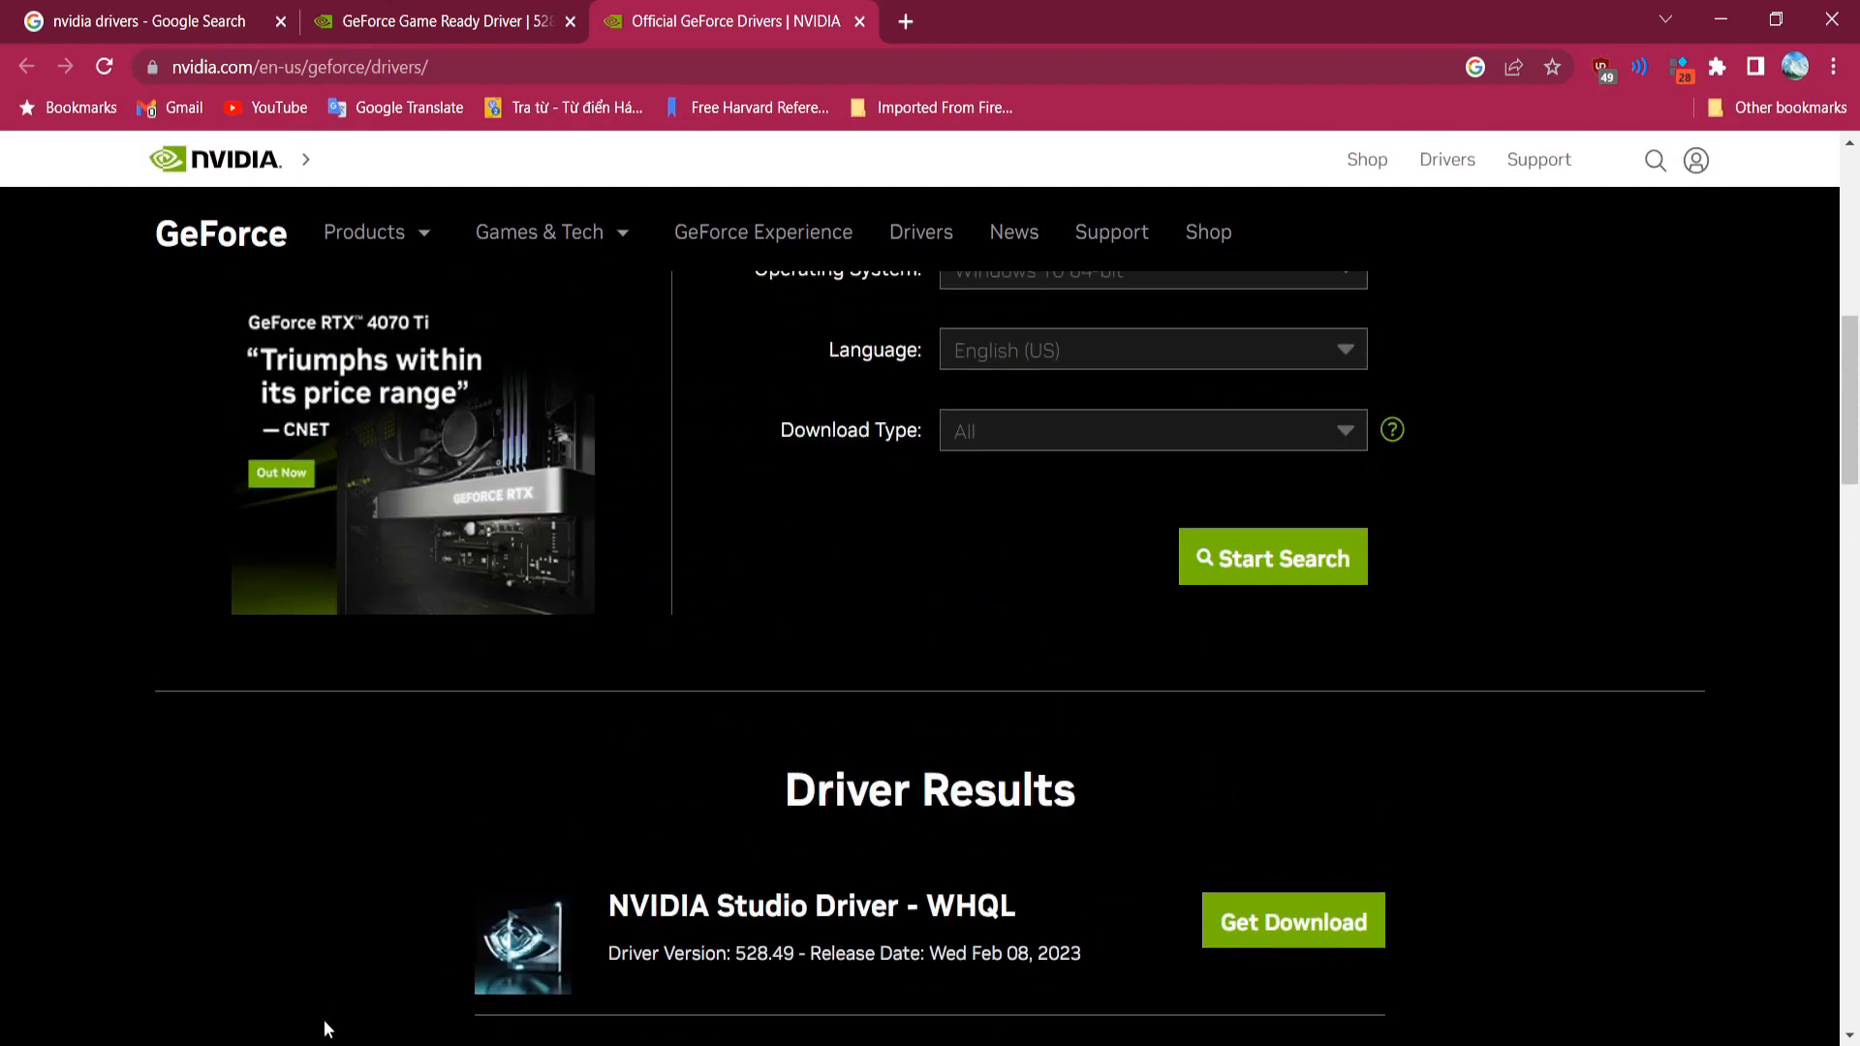
scroll(614, 810, up, 4)
scroll(611, 803, down, 4)
scroll(610, 803, down, 5)
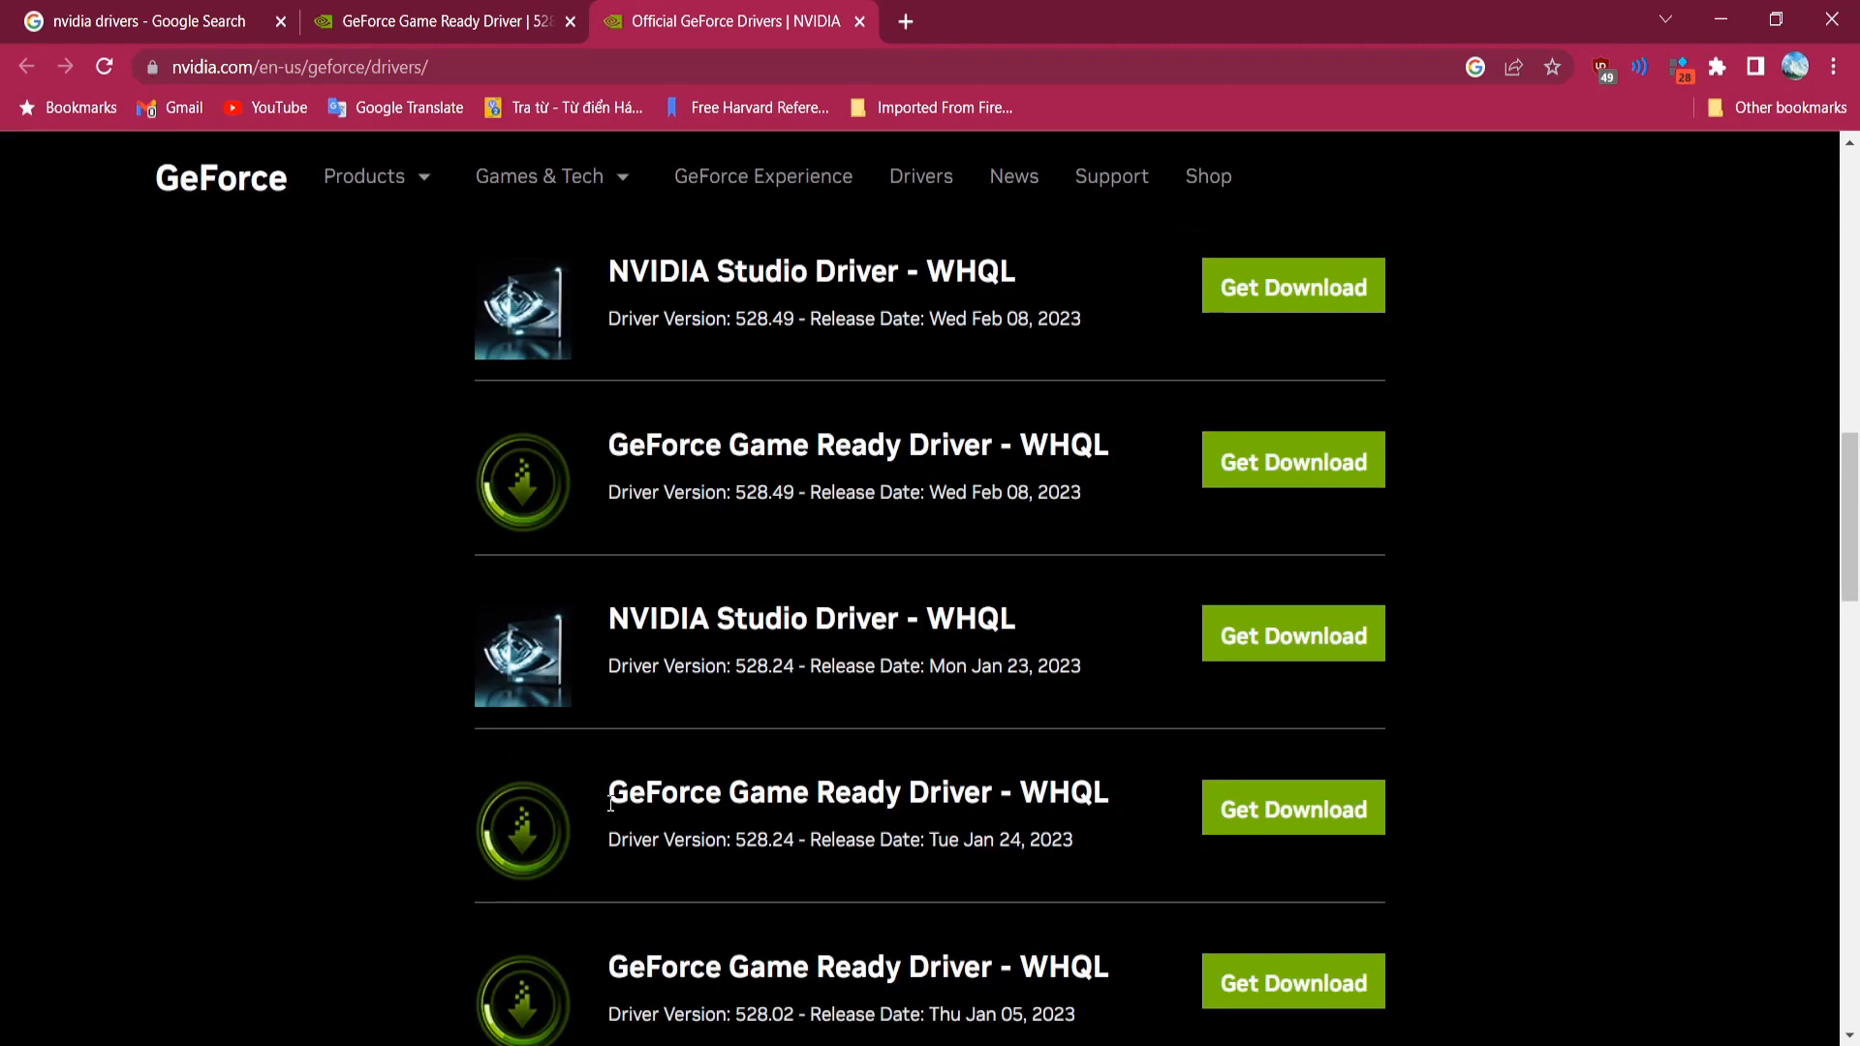
scroll(688, 764, down, 2)
scroll(732, 757, down, 2)
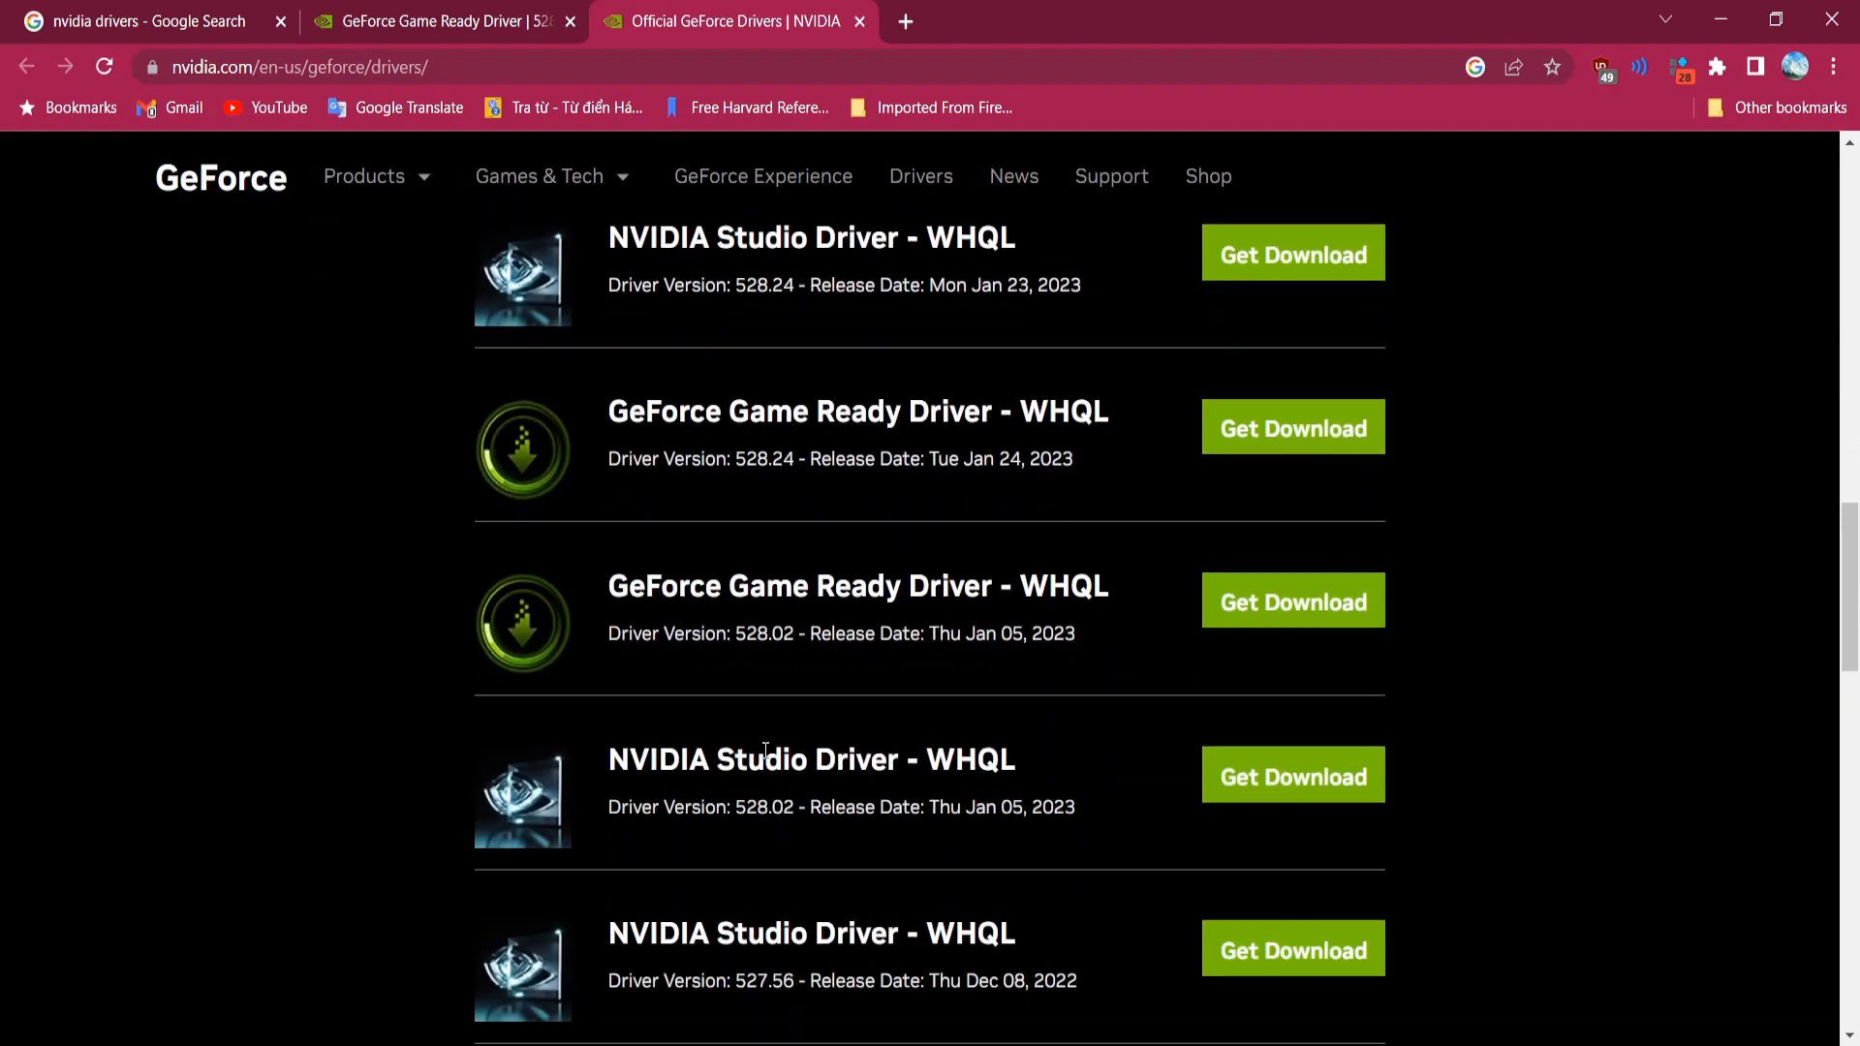
drag(964, 631, 1074, 629)
click(1073, 630)
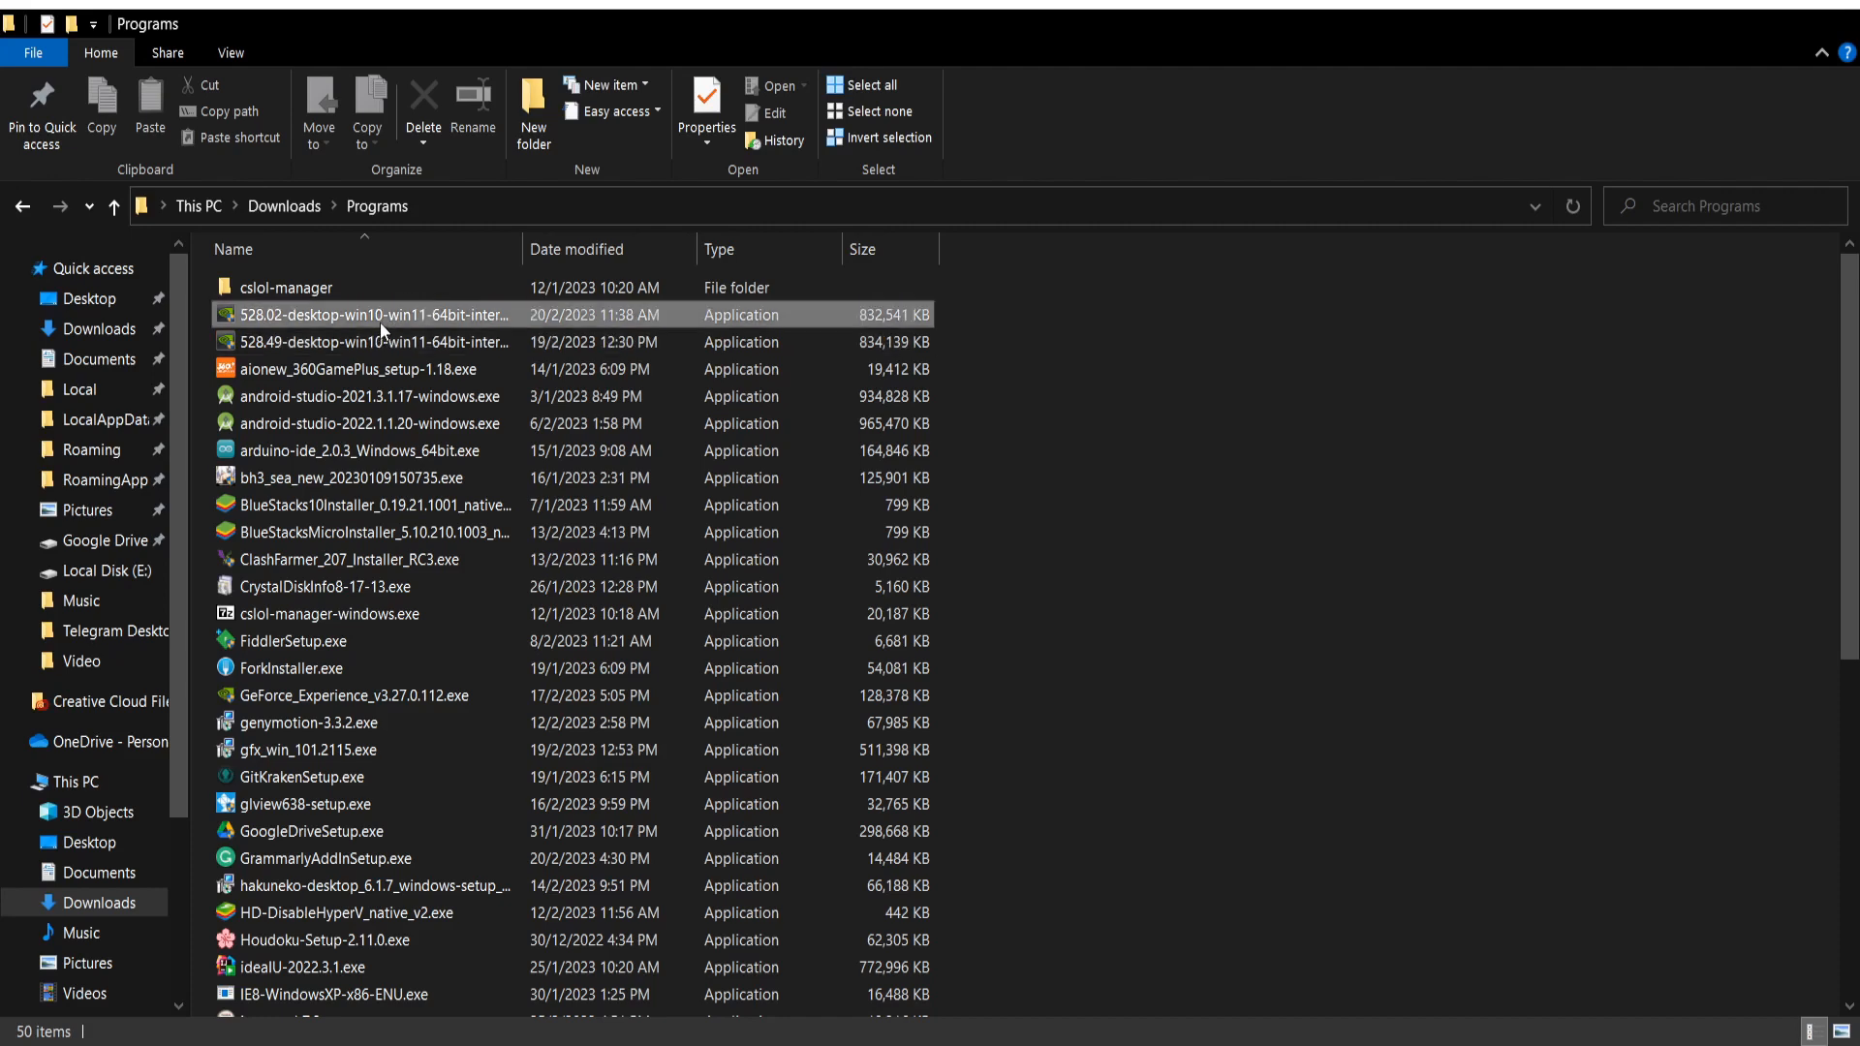
Step: Launch the 528.02-desktop-win10-win11 installer from Downloads\Programs
click(380, 322)
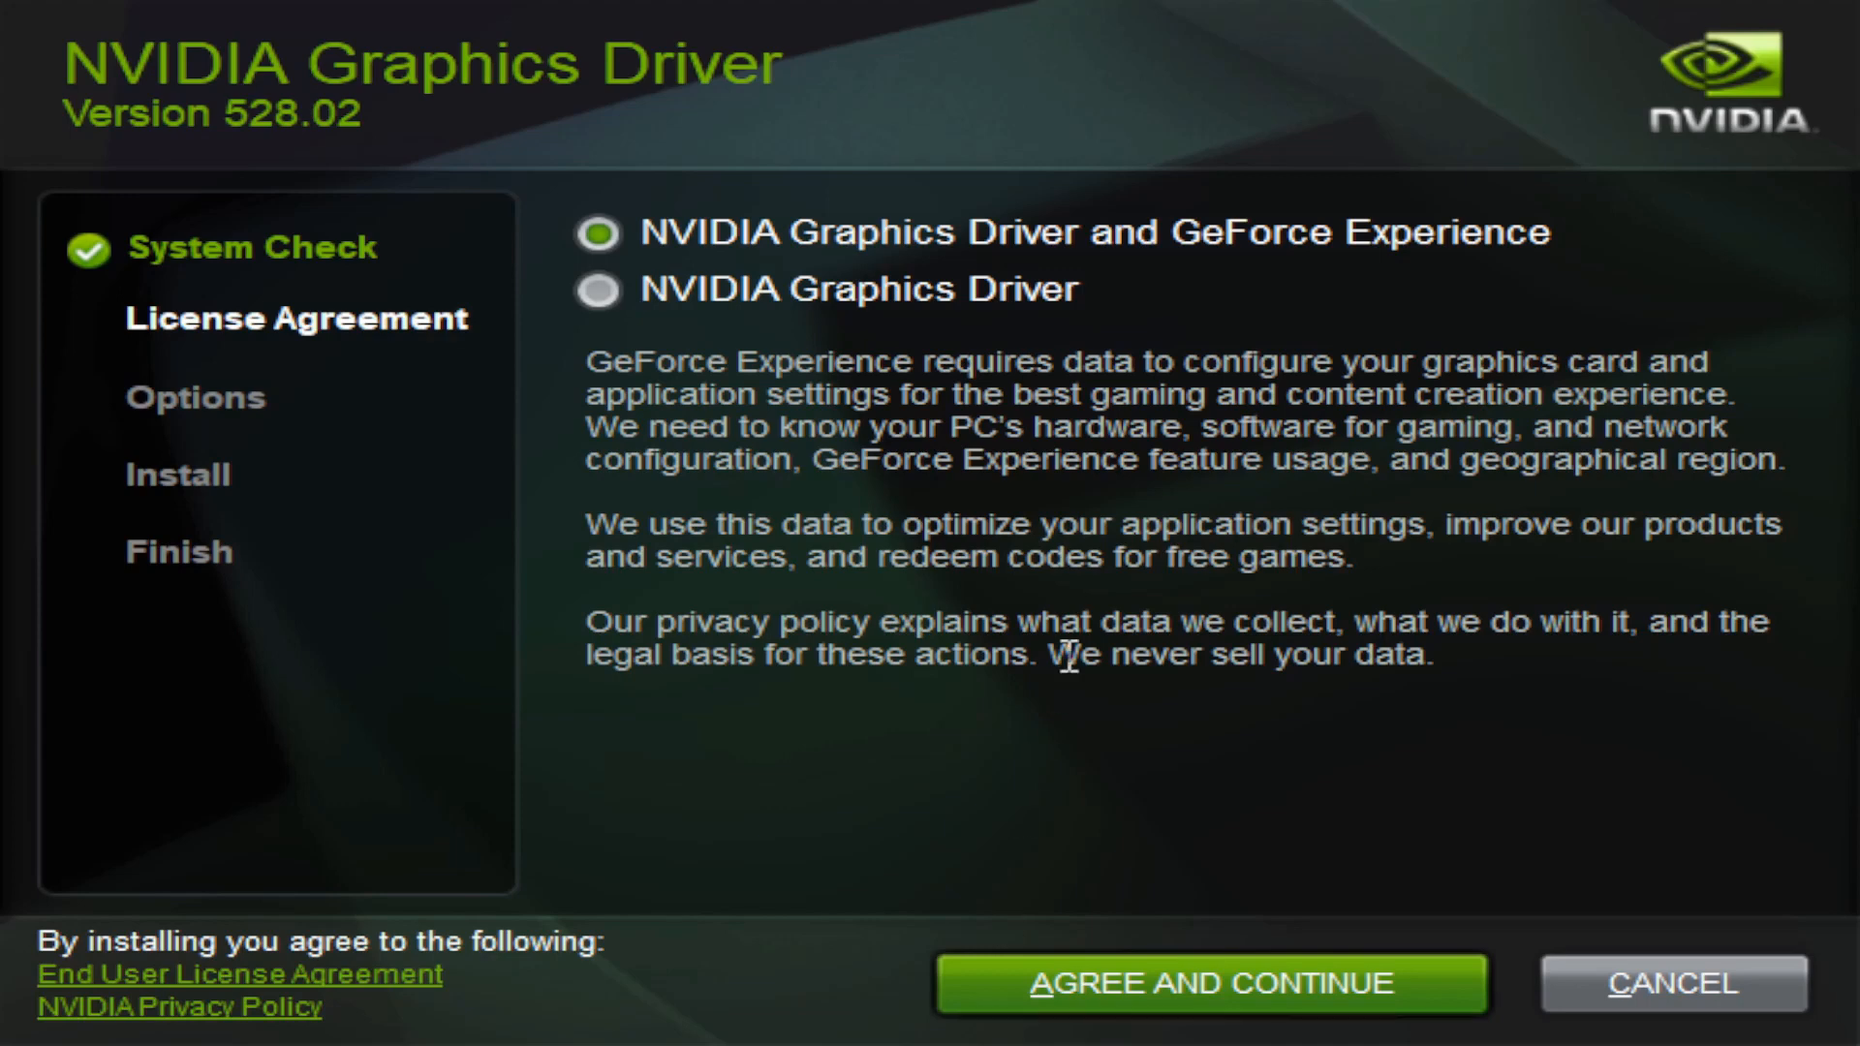
Step: Choose the NVIDIA Graphics Driver only option and accept the licence agreement
click(839, 298)
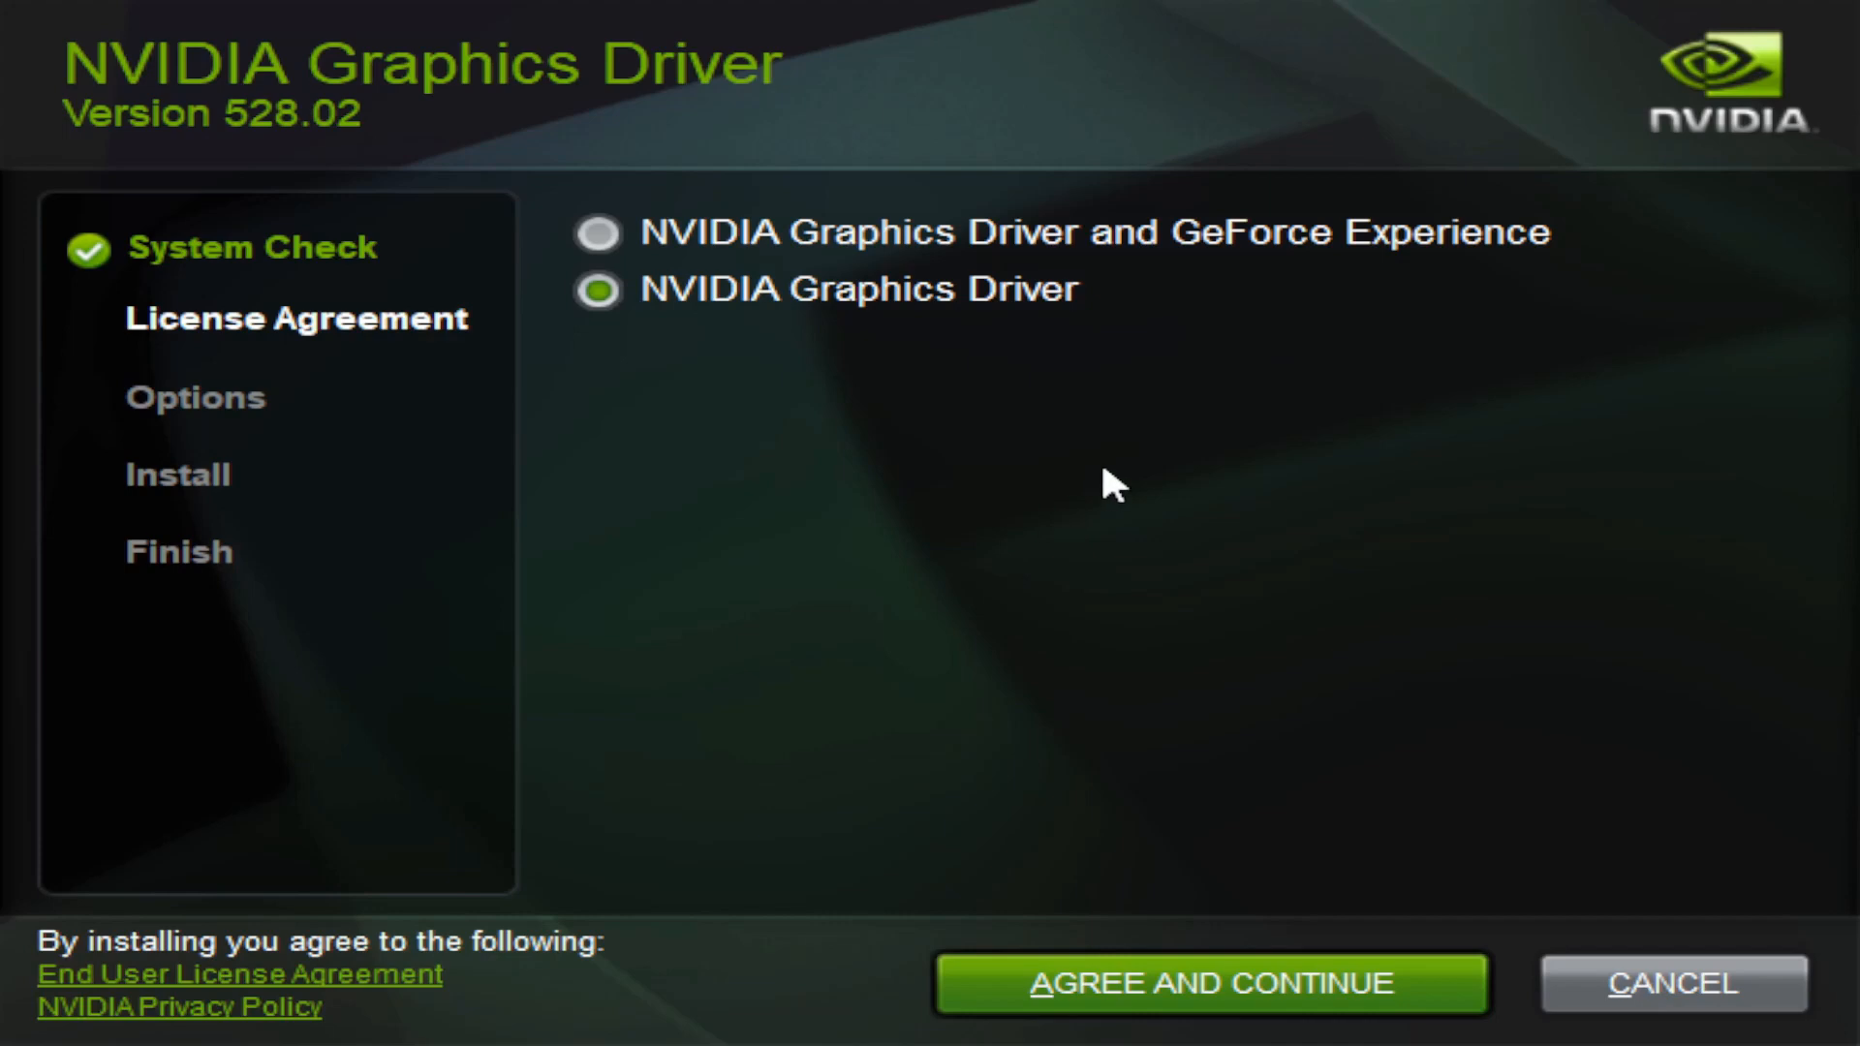
click(1101, 982)
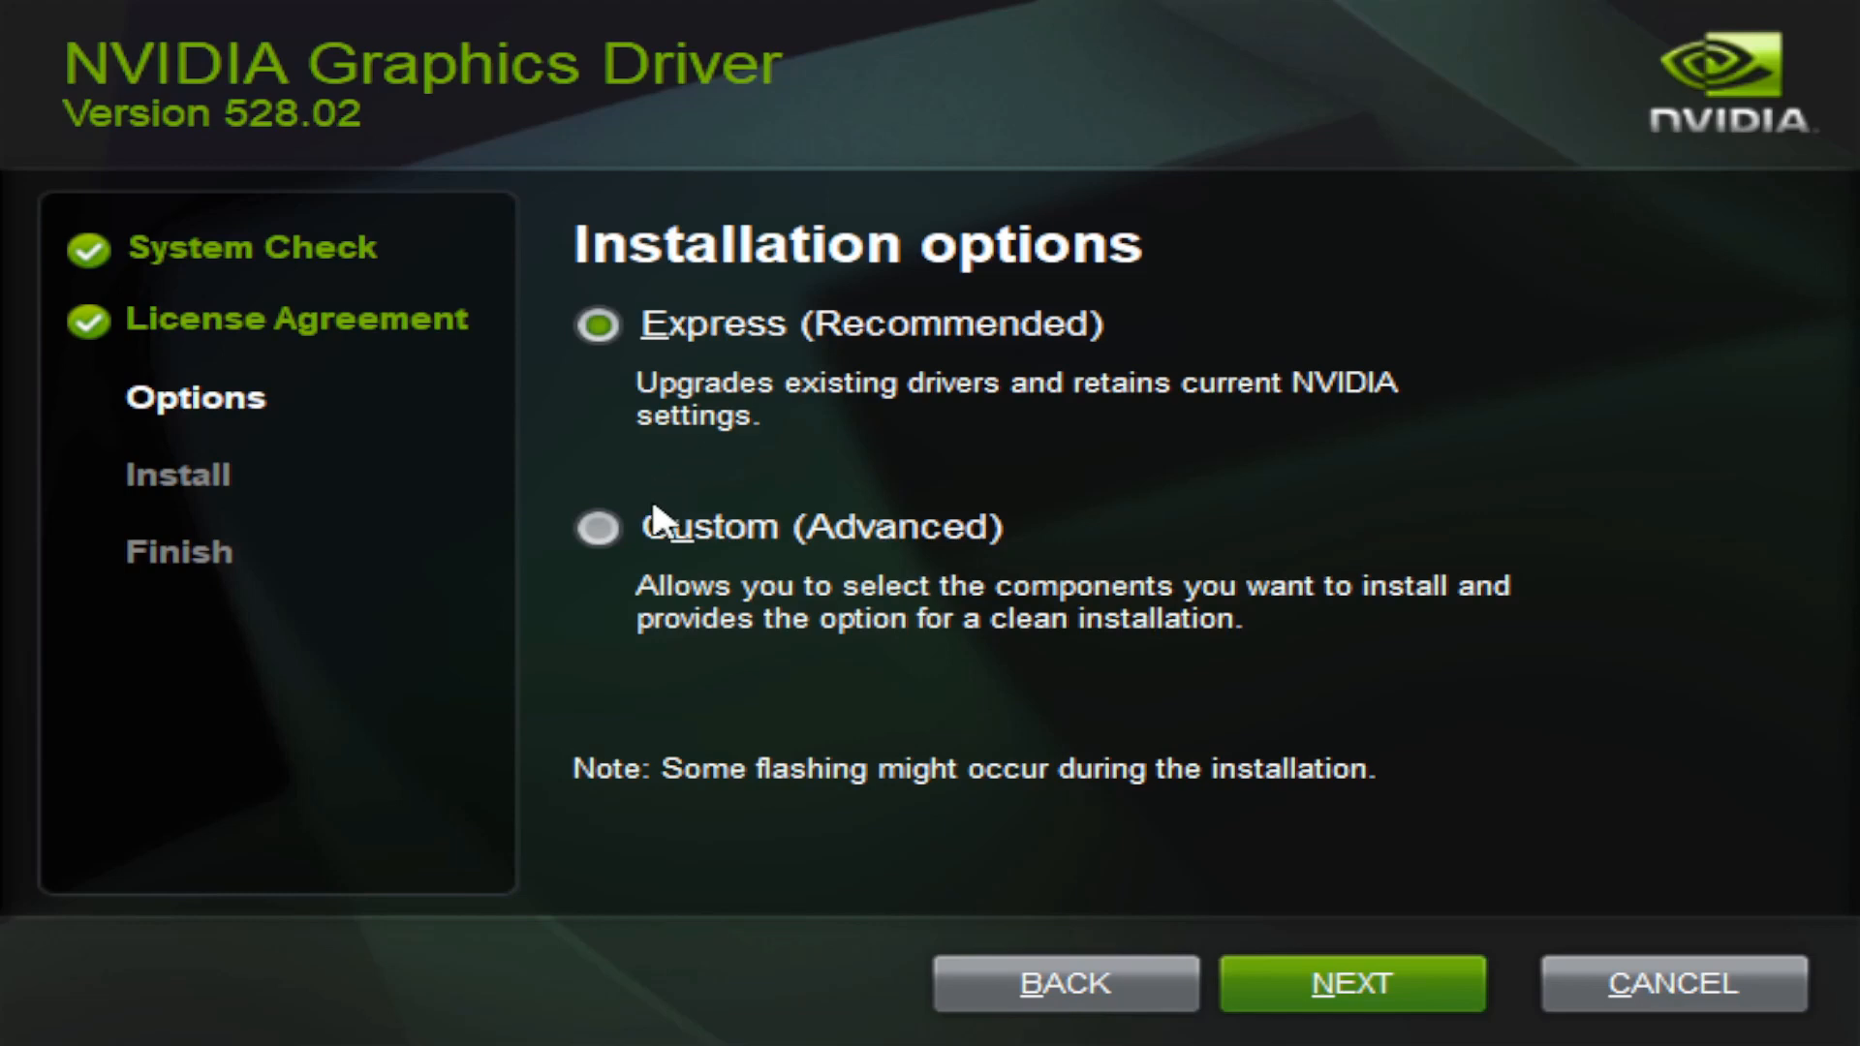
Step: Choose Custom (Advanced) installation and tick Perform a clean installation
click(696, 532)
click(1281, 976)
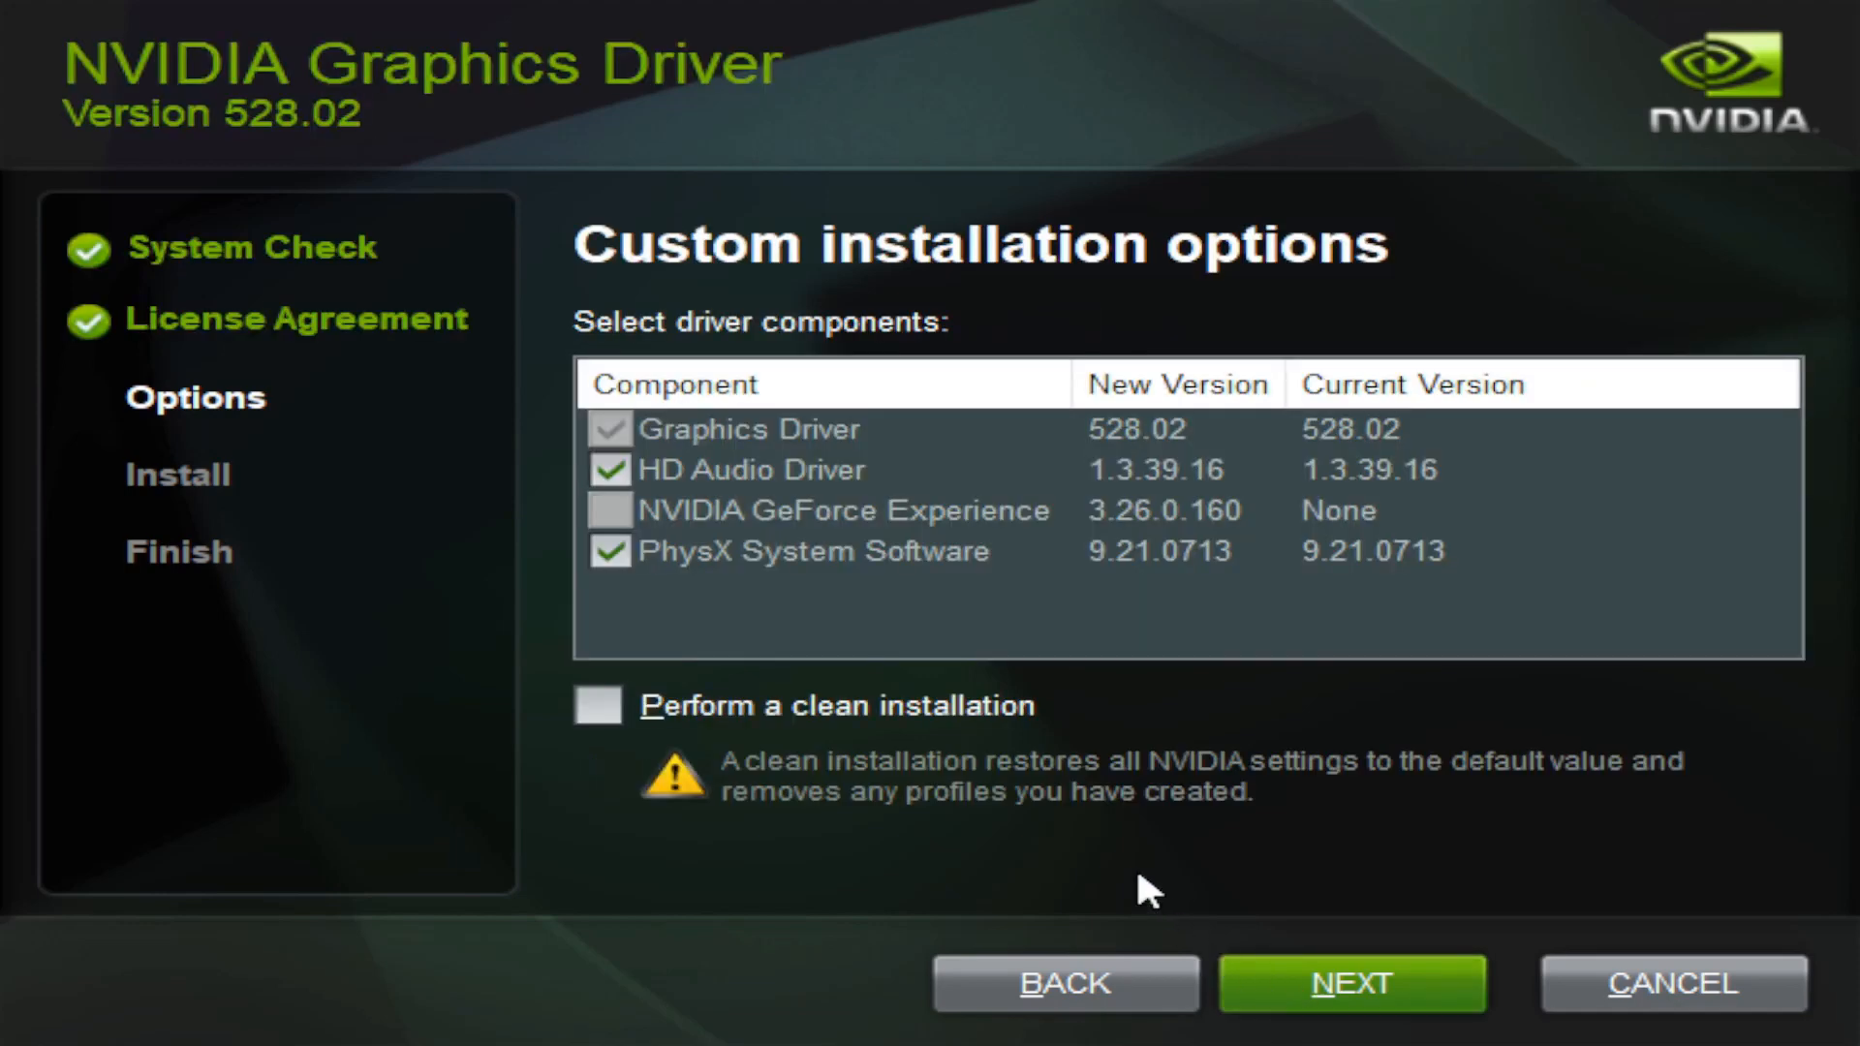
click(601, 721)
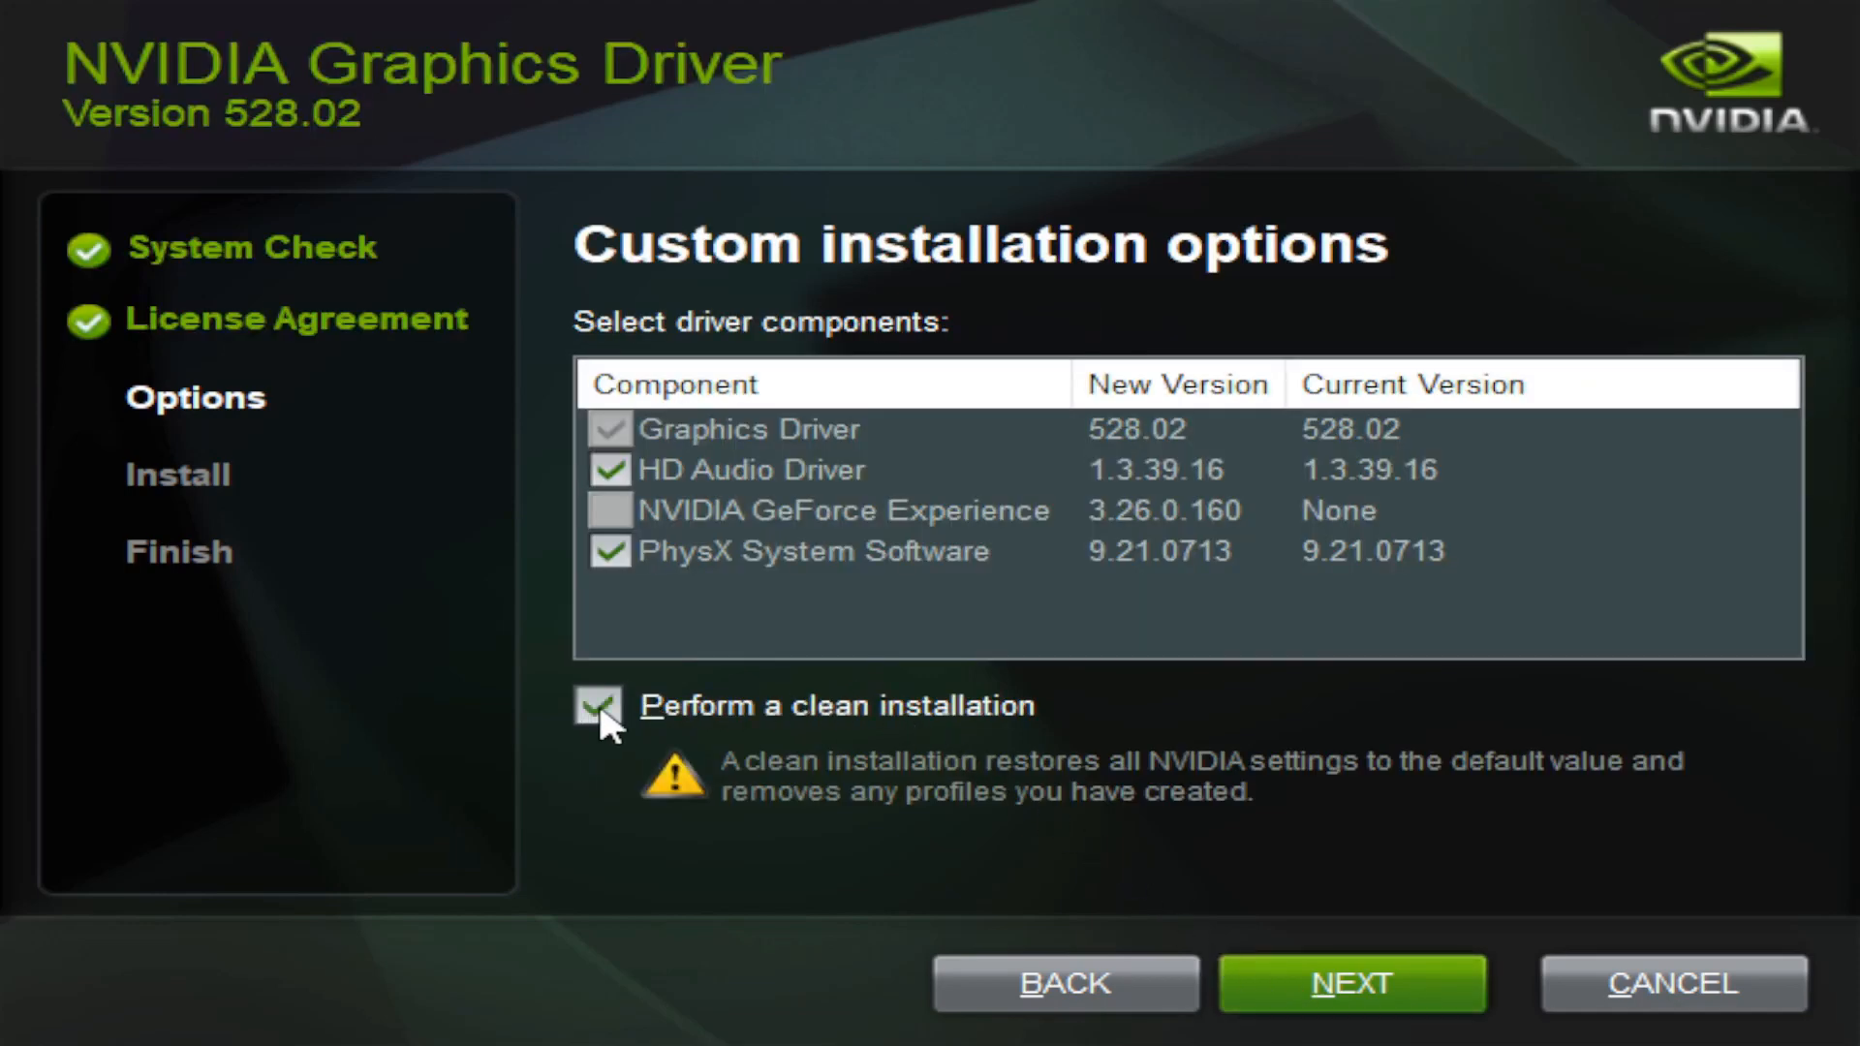